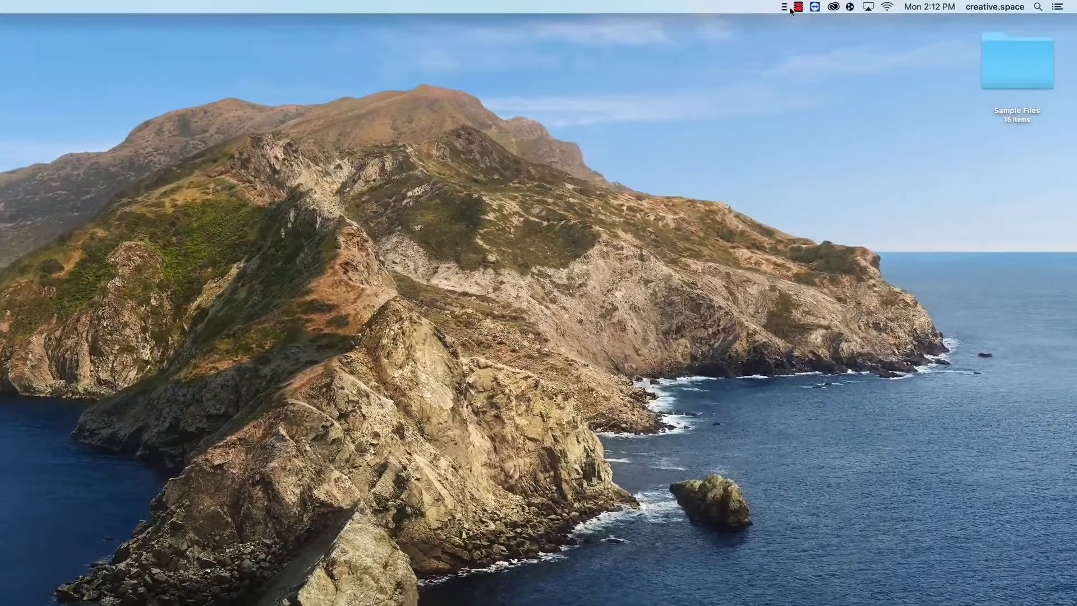
- Sign in to //ROGUE01 from the creative.space menubar icon with the account's username and password
{"action": "left_click", "coordinate": [873, 5]}
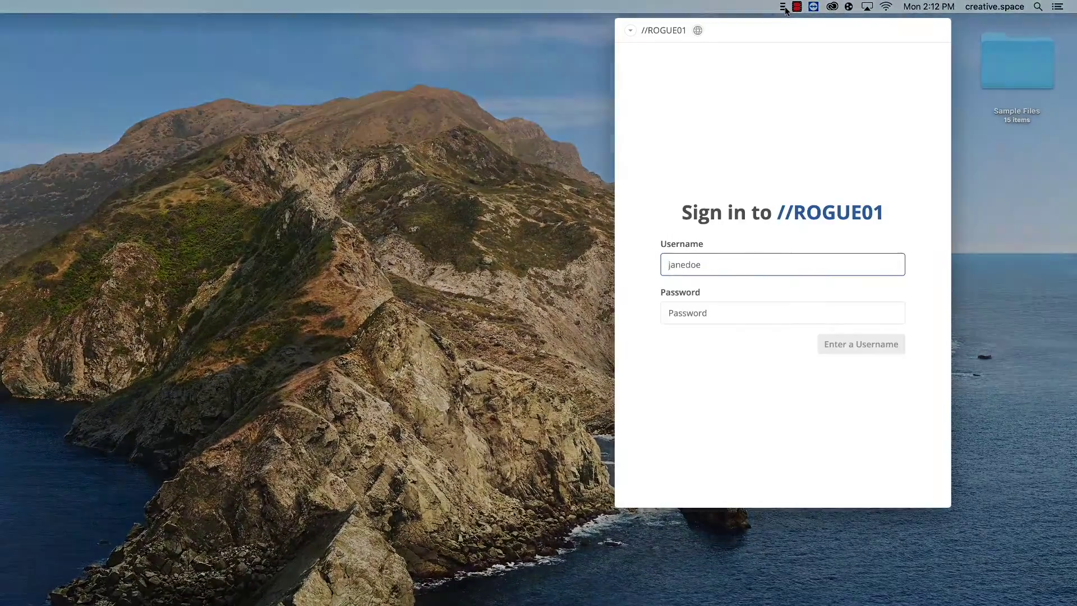
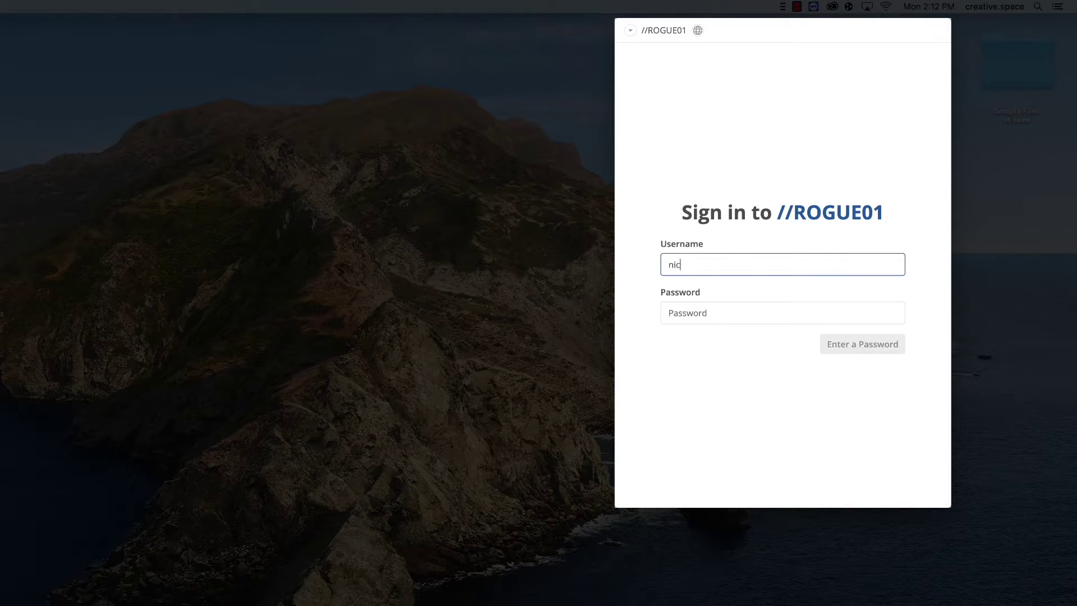
{"action": "key", "text": "Tab"}
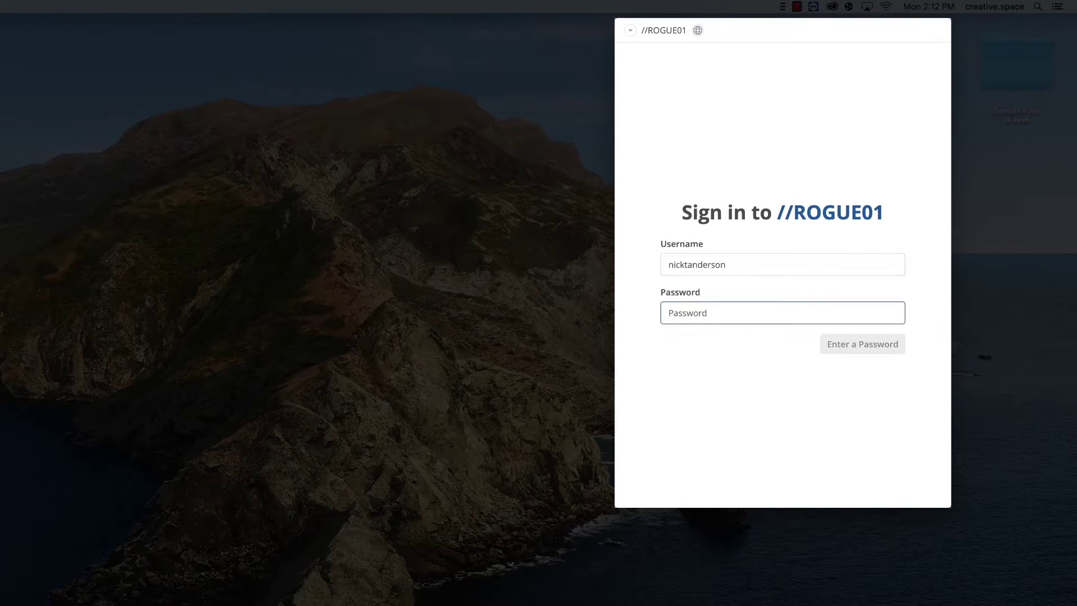
{"action": "type", "text": "••••••"}
{"action": "key", "text": "Return"}
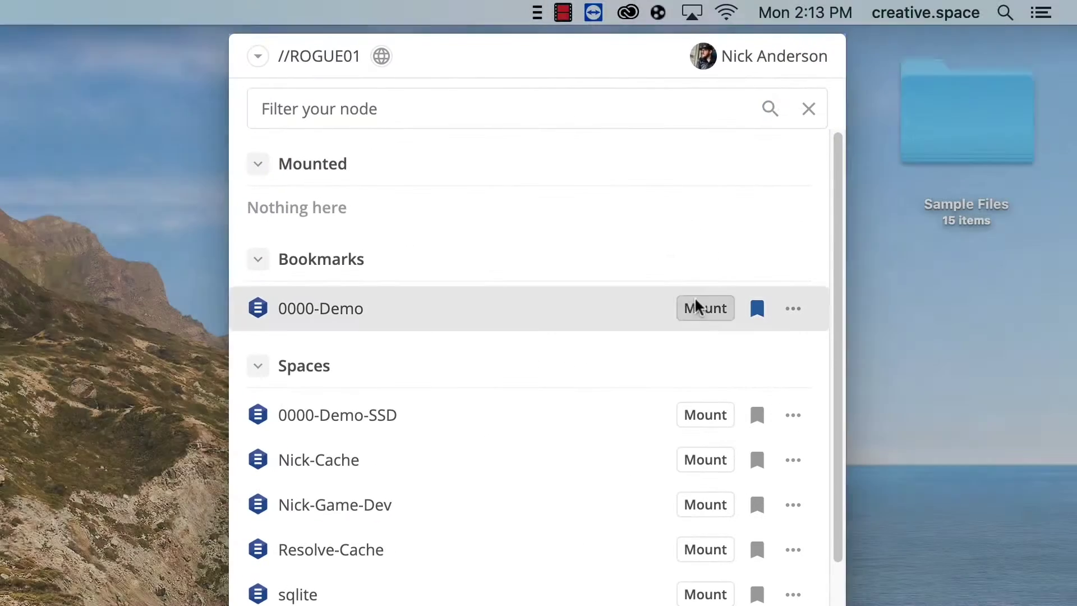
- Mount the bookmarked 0000-Demo space and show it in Finder
{"action": "left_click", "coordinate": [695, 307]}
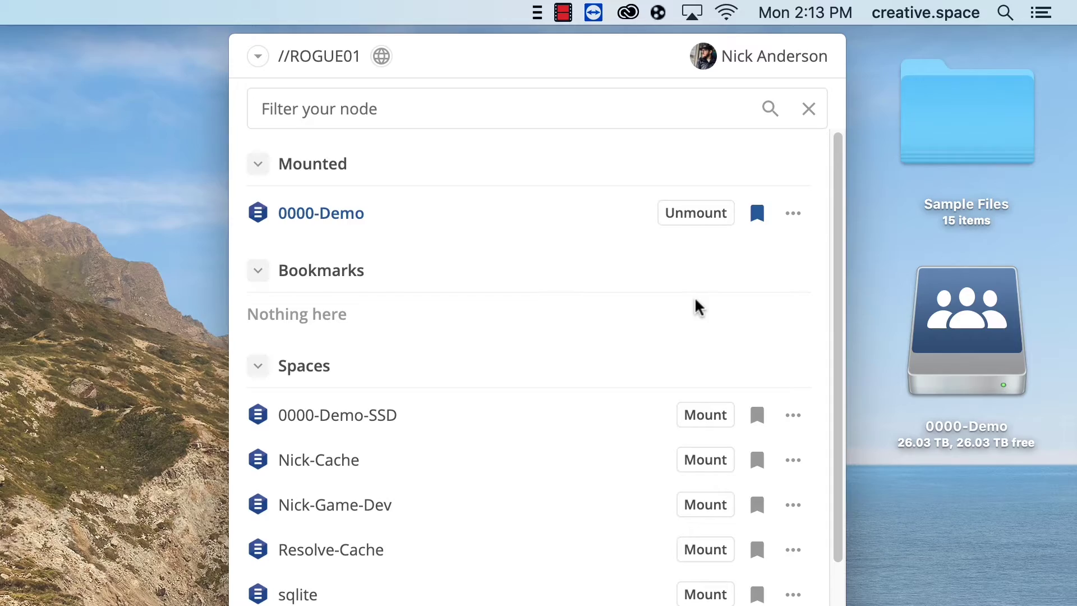
{"action": "left_click", "coordinate": [802, 217]}
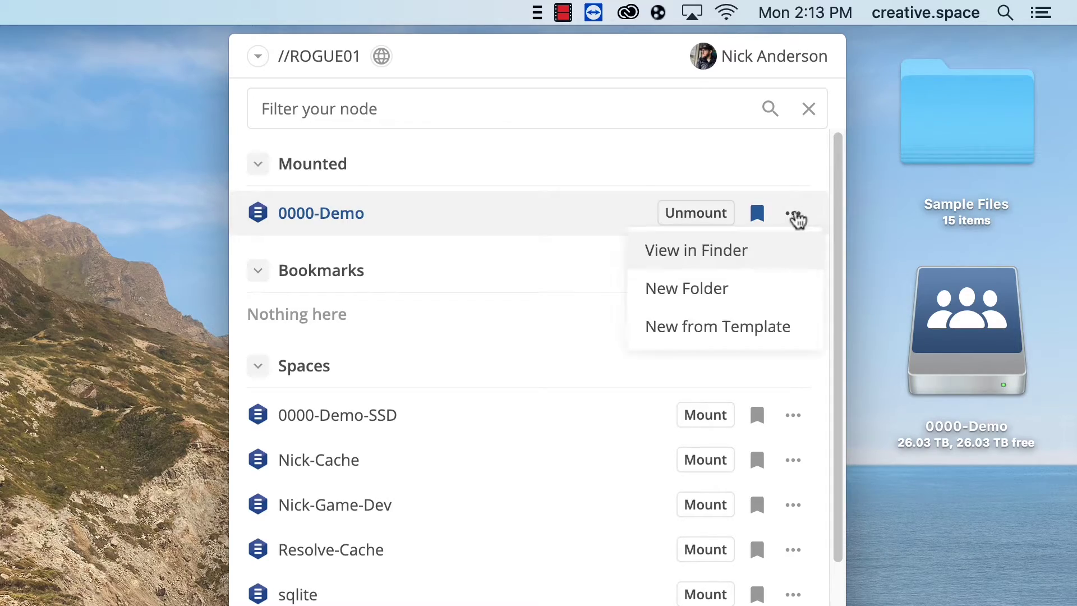
{"action": "left_click", "coordinate": [753, 250]}
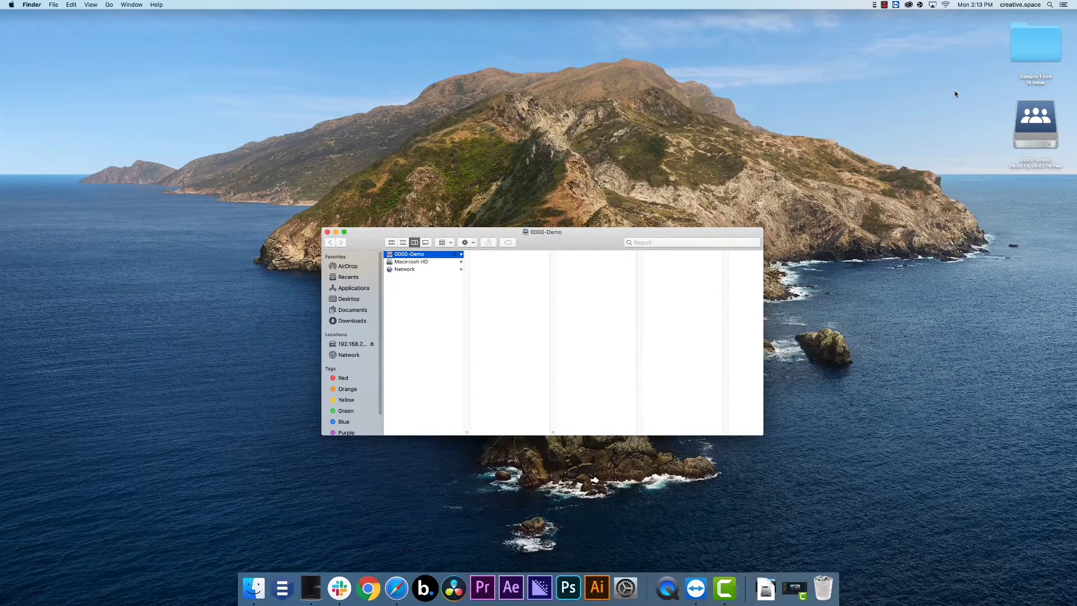
- Copy Sample Files into 0000-Demo and create a folder named NewFolder beside it
{"action": "left_click_drag", "start_coordinate": [1020, 47], "coordinate": [508, 279]}
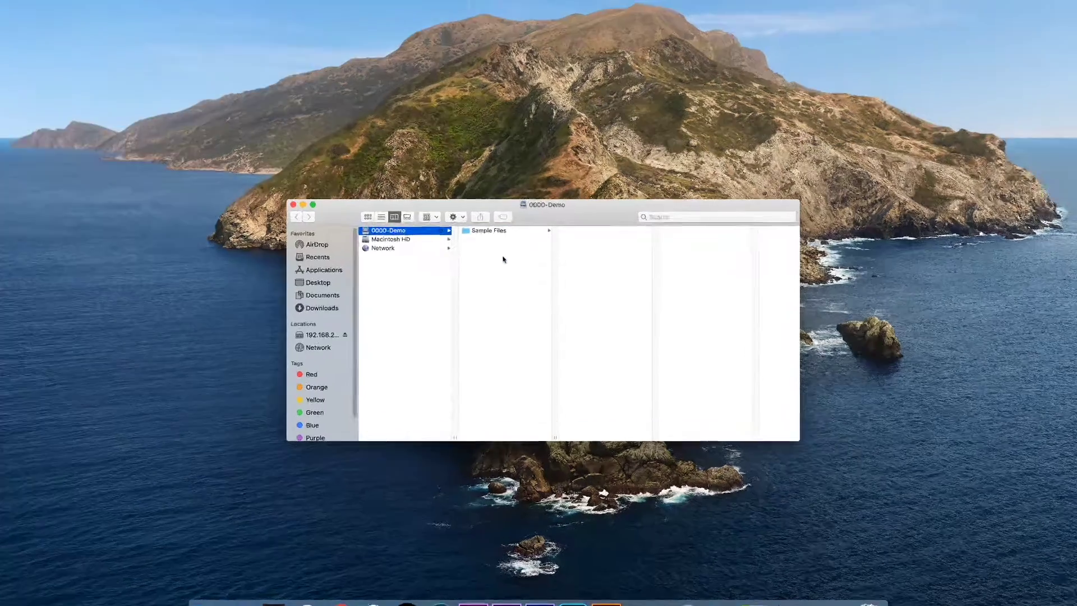
{"action": "right_click", "coordinate": [508, 278]}
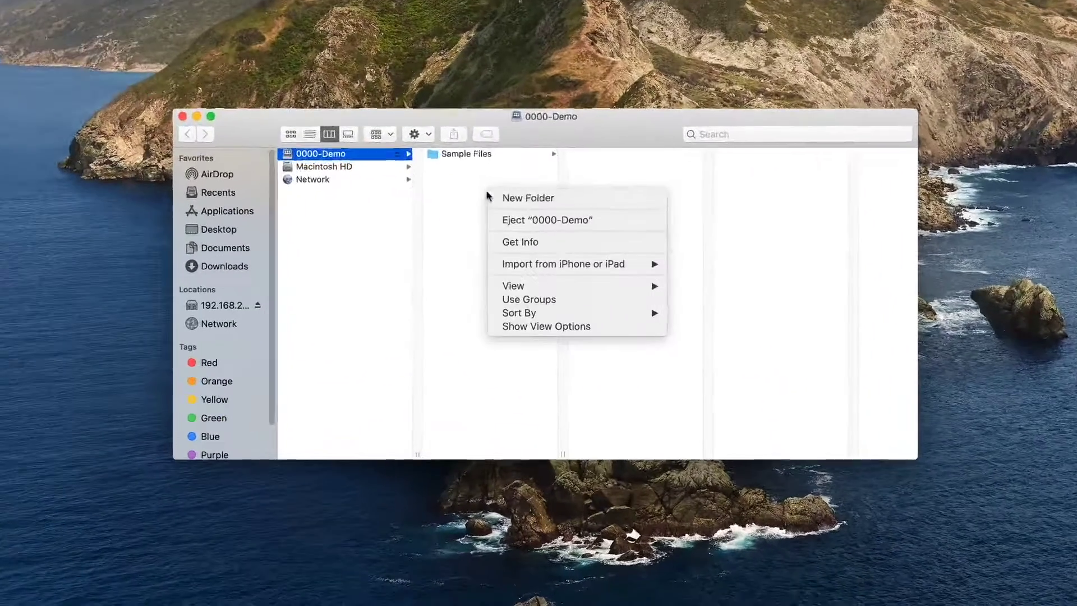
{"action": "left_click", "coordinate": [510, 191]}
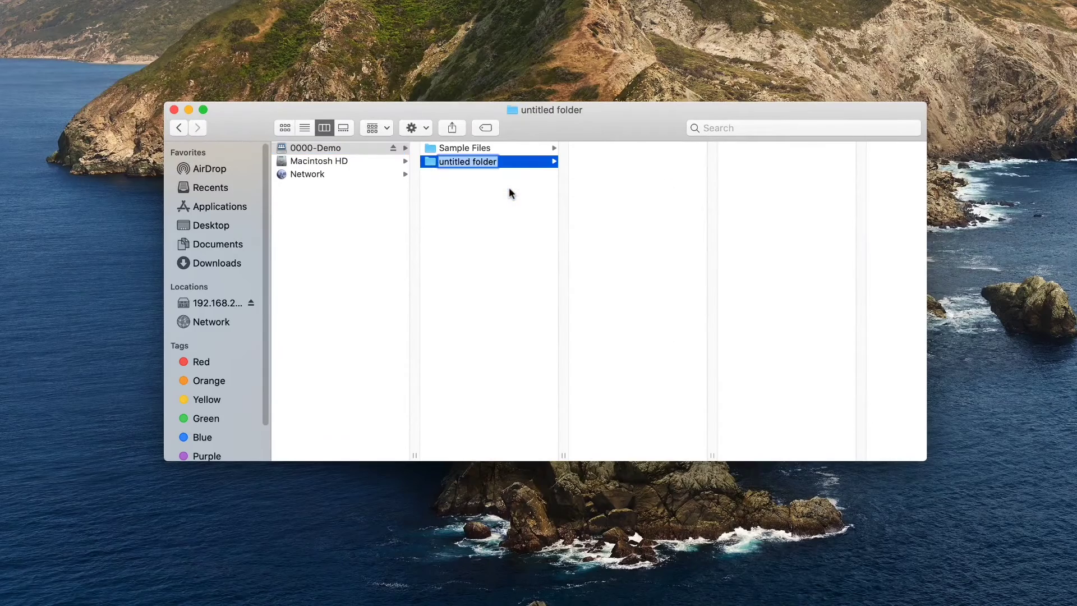
{"action": "type", "text": "NewFolder"}
{"action": "key", "text": "Return"}
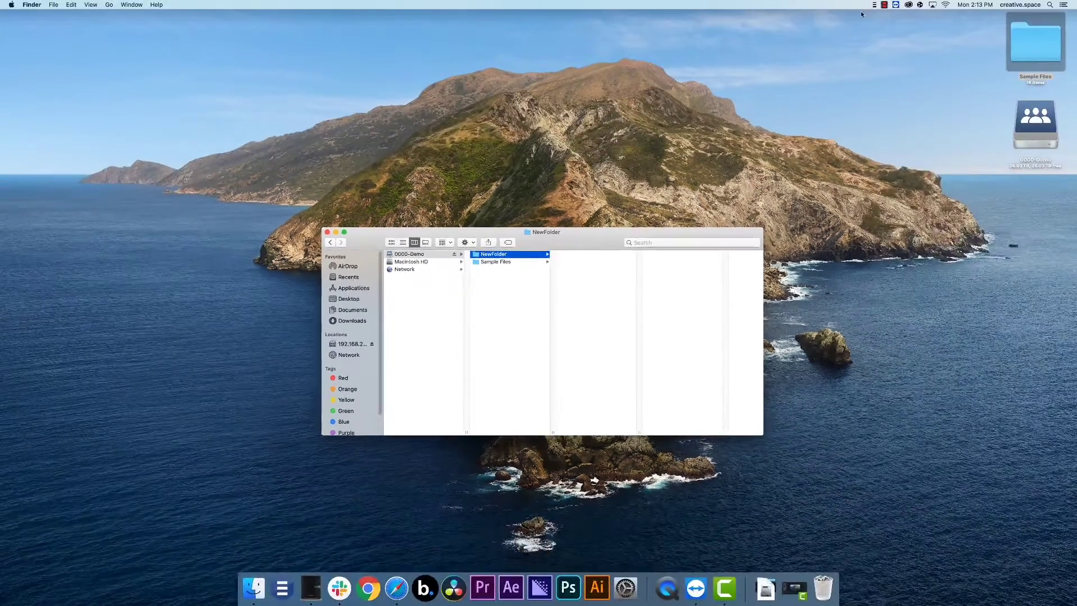
- Apply the Default-Project template to 0000-Demo with Client ID 'Client' and Project Name 'Project'
{"action": "left_click", "coordinate": [873, 6]}
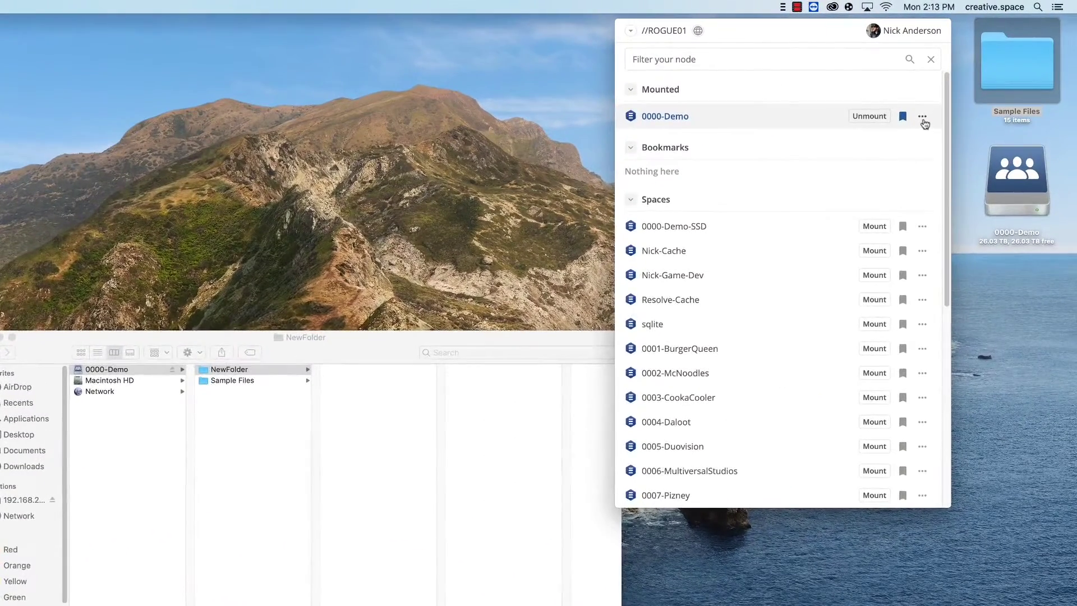
{"action": "left_click", "coordinate": [922, 117]}
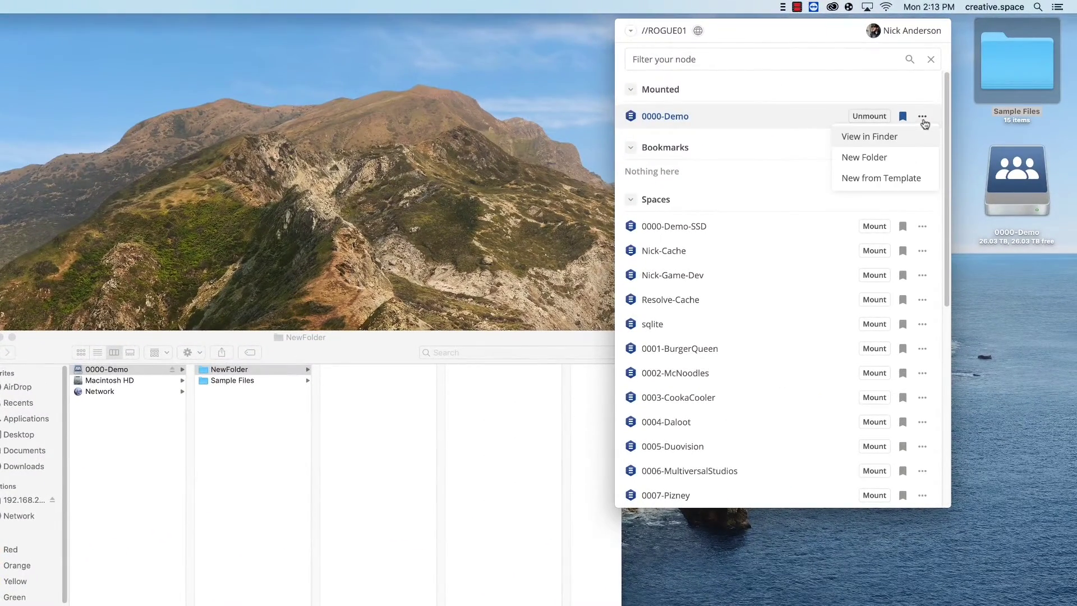
{"action": "left_click", "coordinate": [884, 177]}
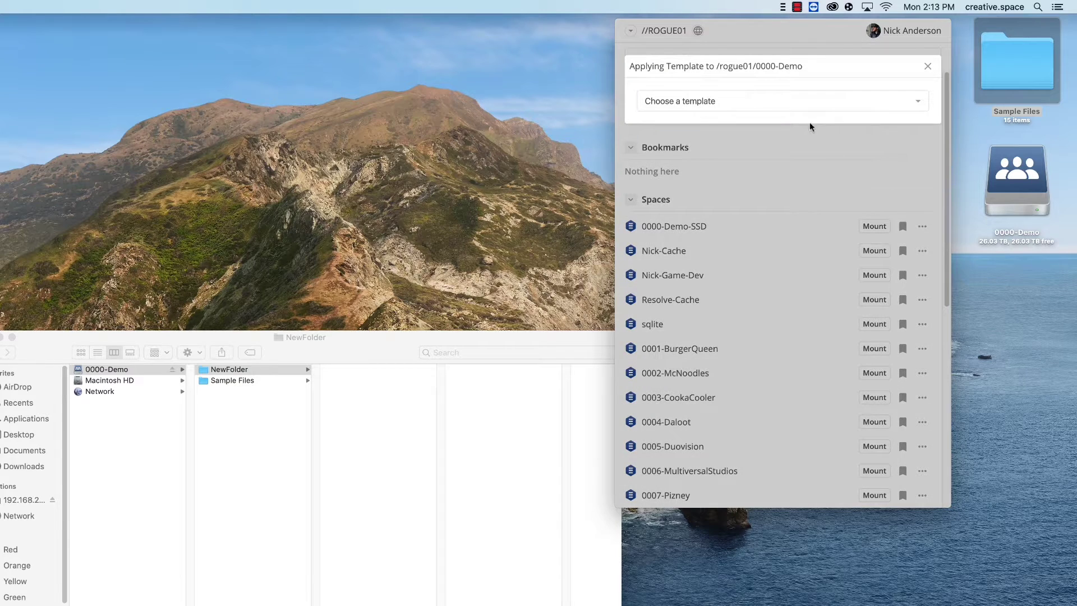
{"action": "left_click", "coordinate": [792, 106]}
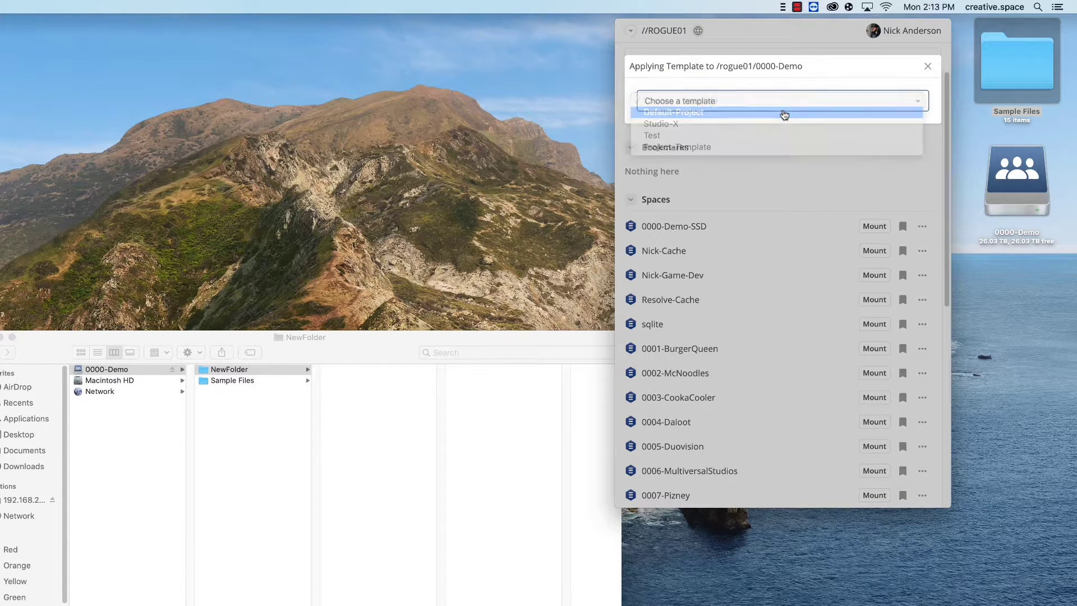
{"action": "left_click", "coordinate": [784, 113]}
{"action": "left_click", "coordinate": [779, 173]}
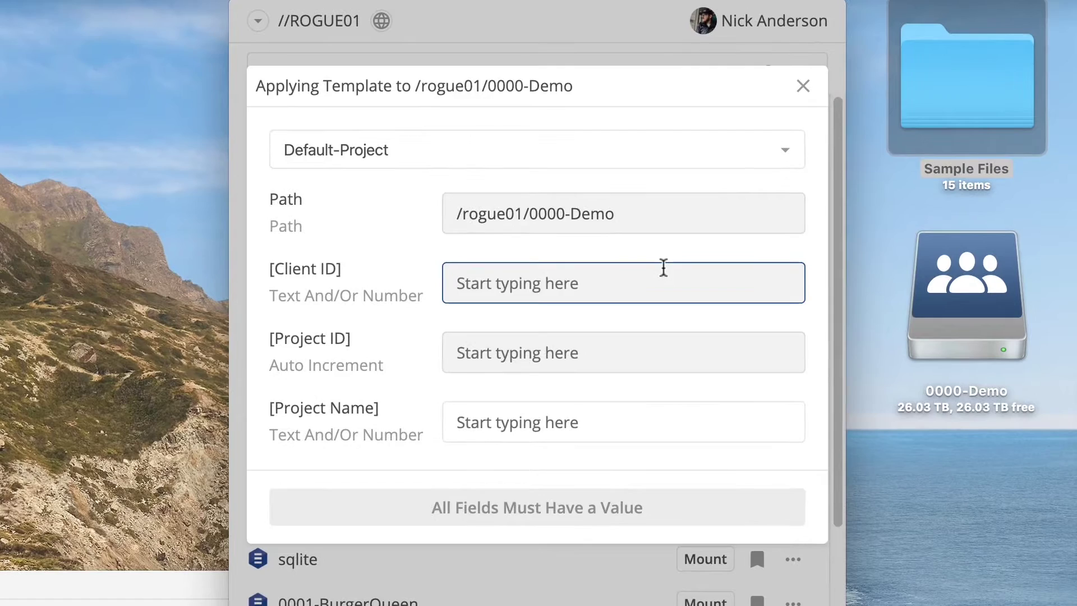
{"action": "type", "text": "Client"}
{"action": "key", "text": "Tab"}
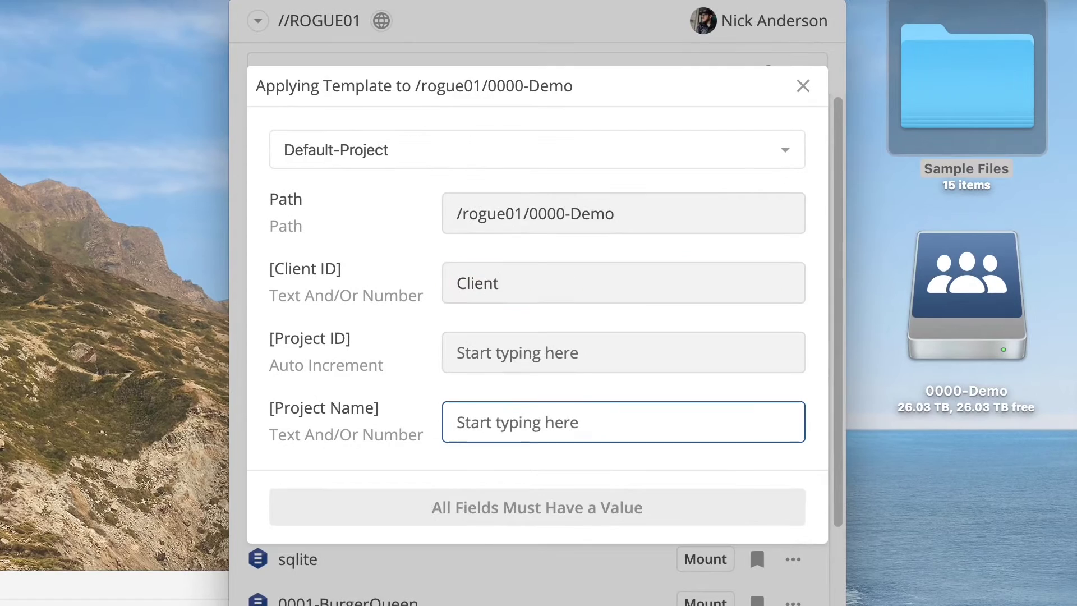
{"action": "type", "text": "Project"}
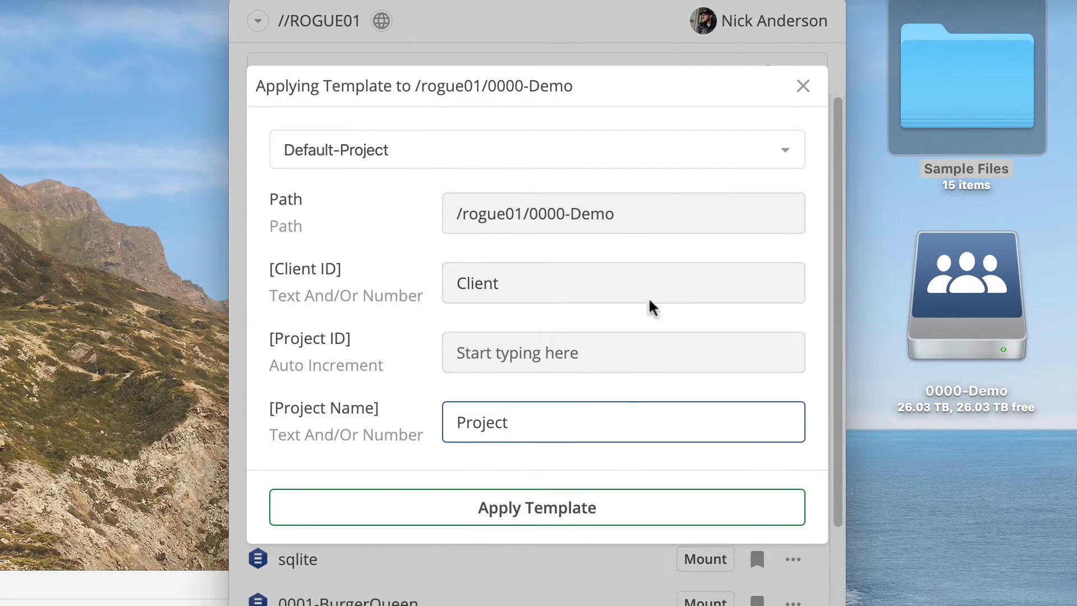
{"action": "left_click", "coordinate": [534, 511]}
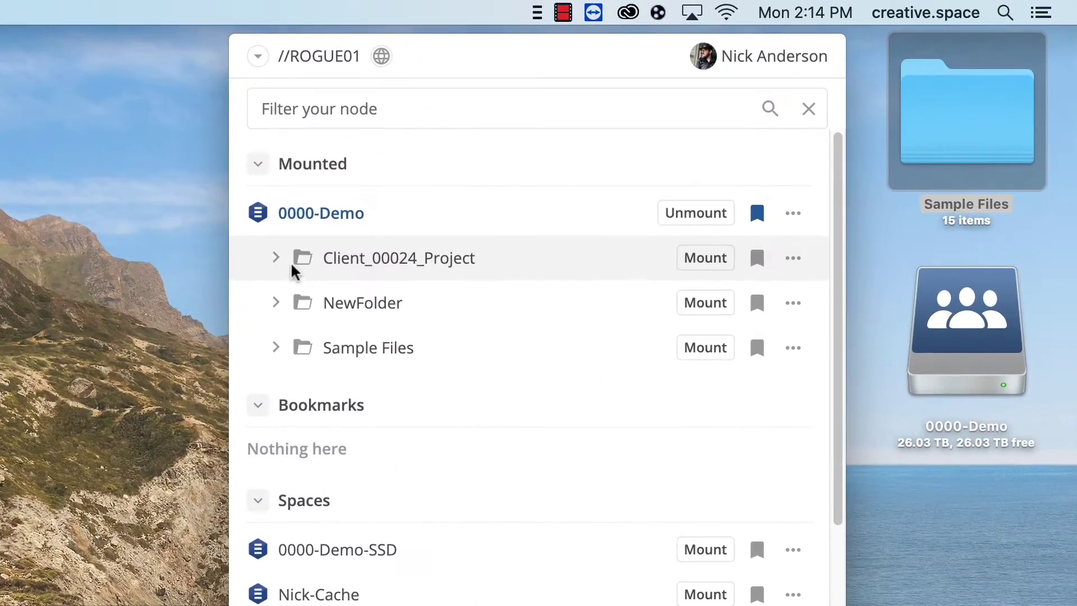
- Check Client_00024_Project's 00_SOURCE–99_OTHER subfolders and the 01_PROJECT contents in Finder
{"action": "left_click", "coordinate": [276, 262]}
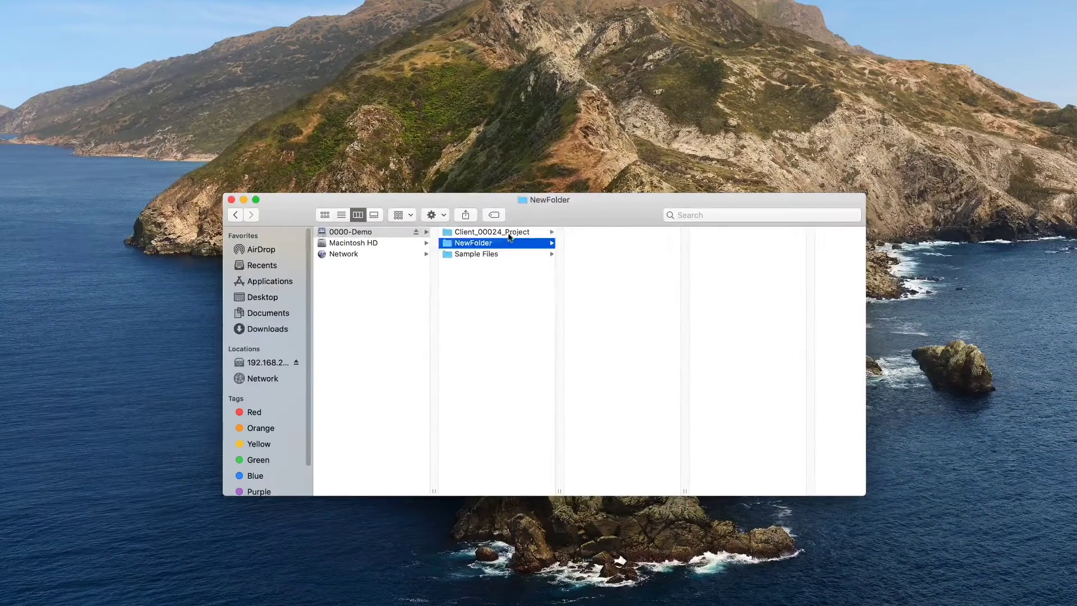
{"action": "left_click", "coordinate": [508, 233]}
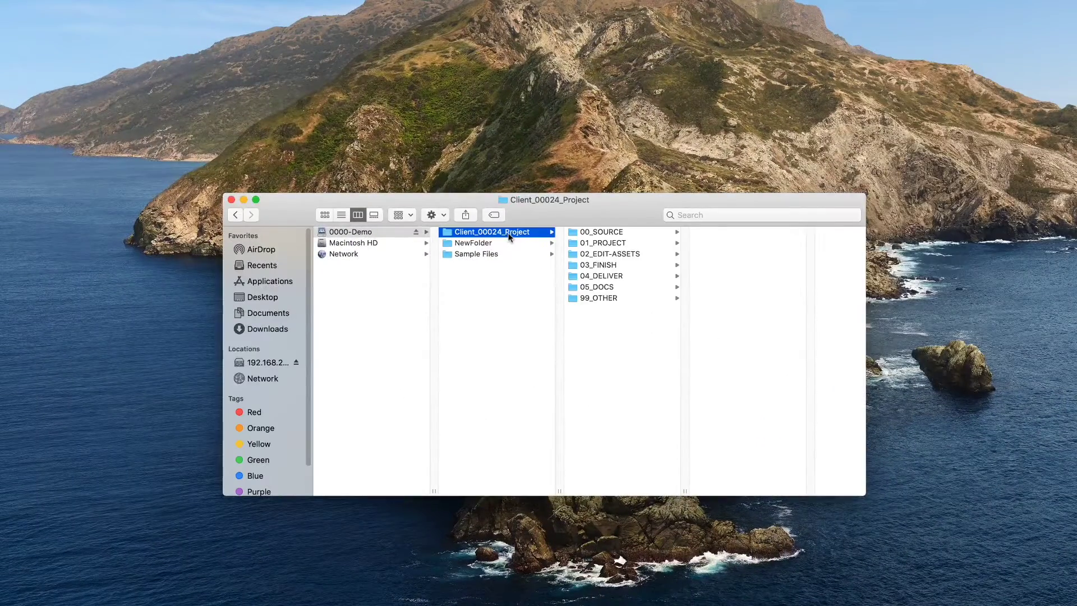
{"action": "left_click", "coordinate": [645, 242]}
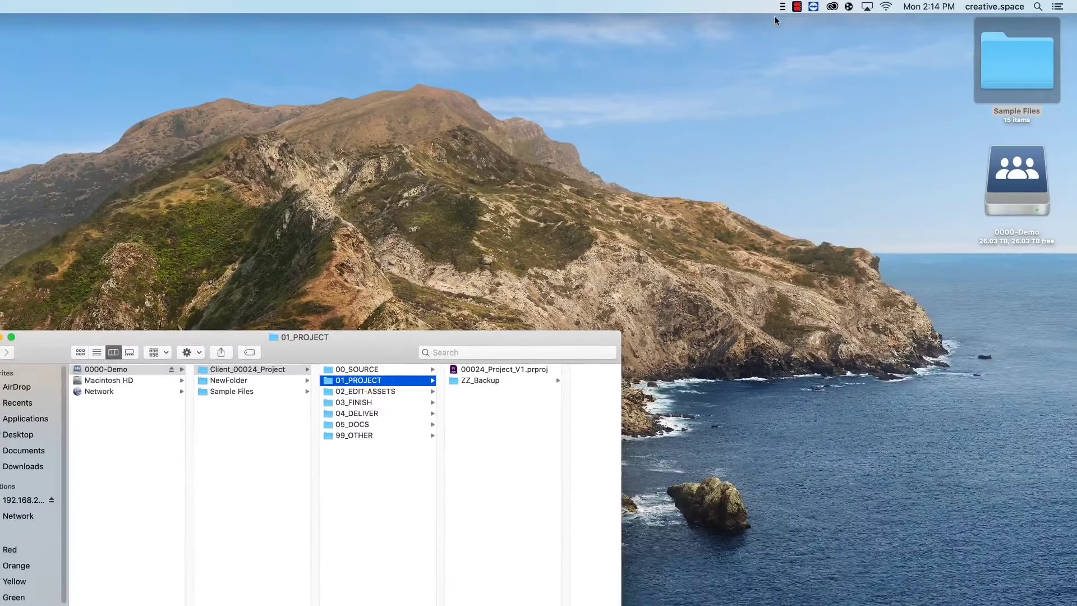
{"action": "left_click", "coordinate": [782, 7]}
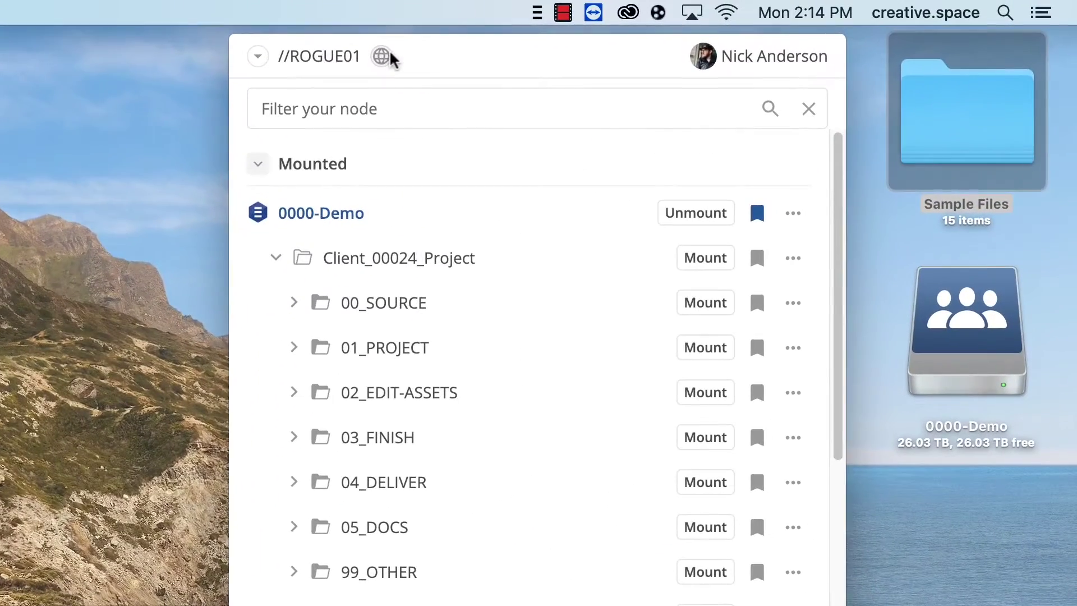
- Log in to the server's web interface and go to the spaces list
{"action": "left_click", "coordinate": [389, 55]}
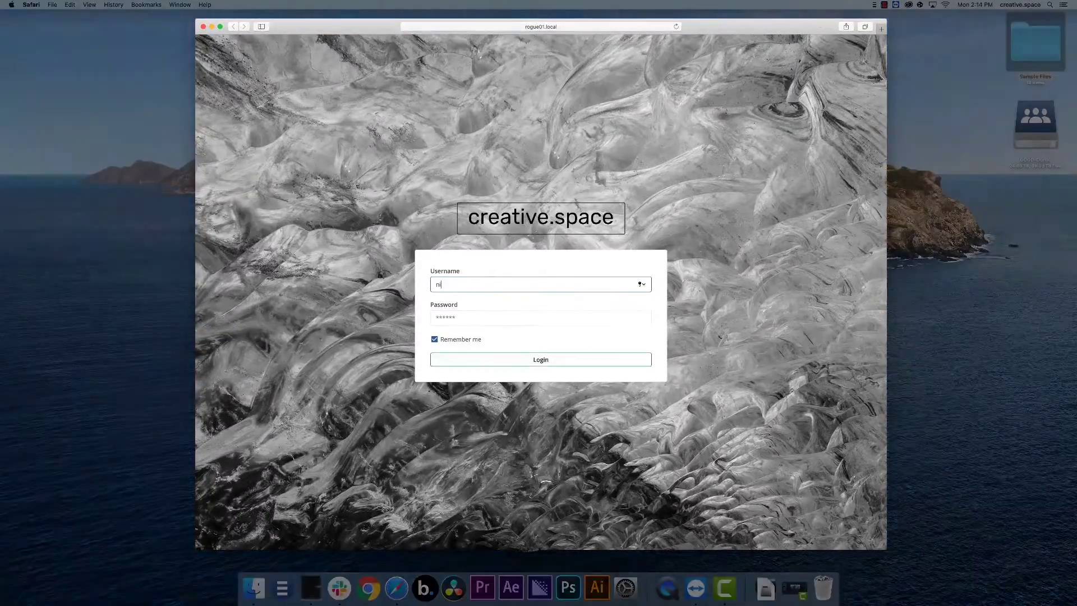
{"action": "key", "text": "Tab"}
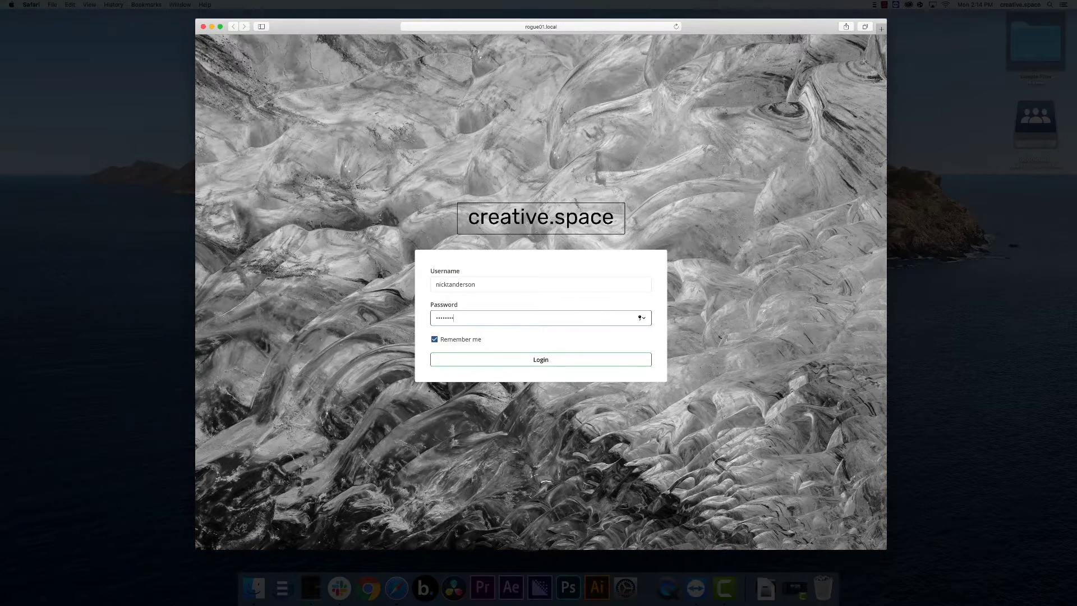
{"action": "key", "text": "Return"}
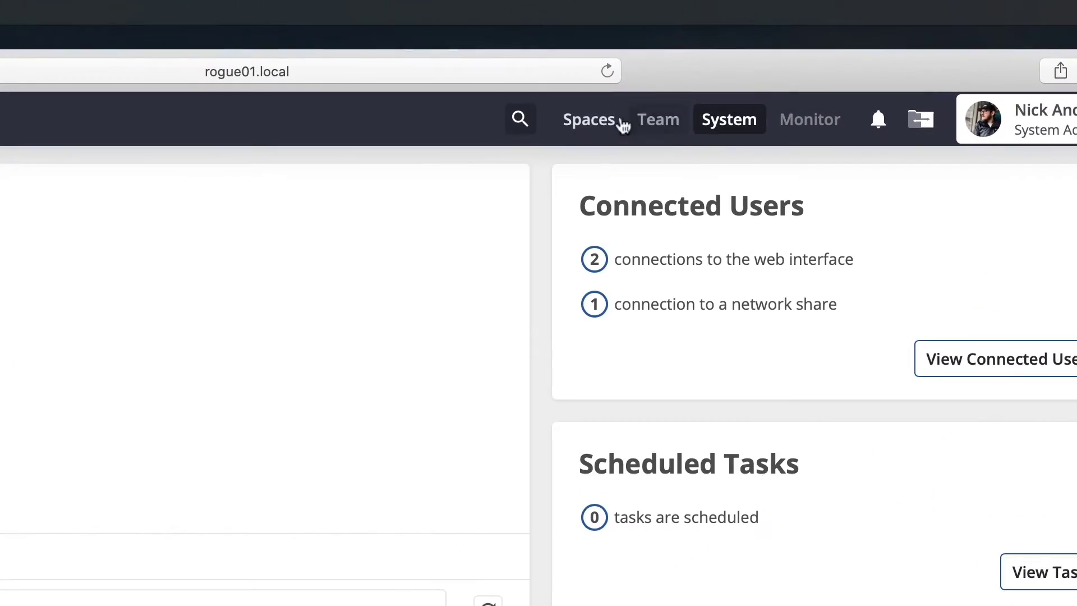
{"action": "left_click", "coordinate": [658, 55]}
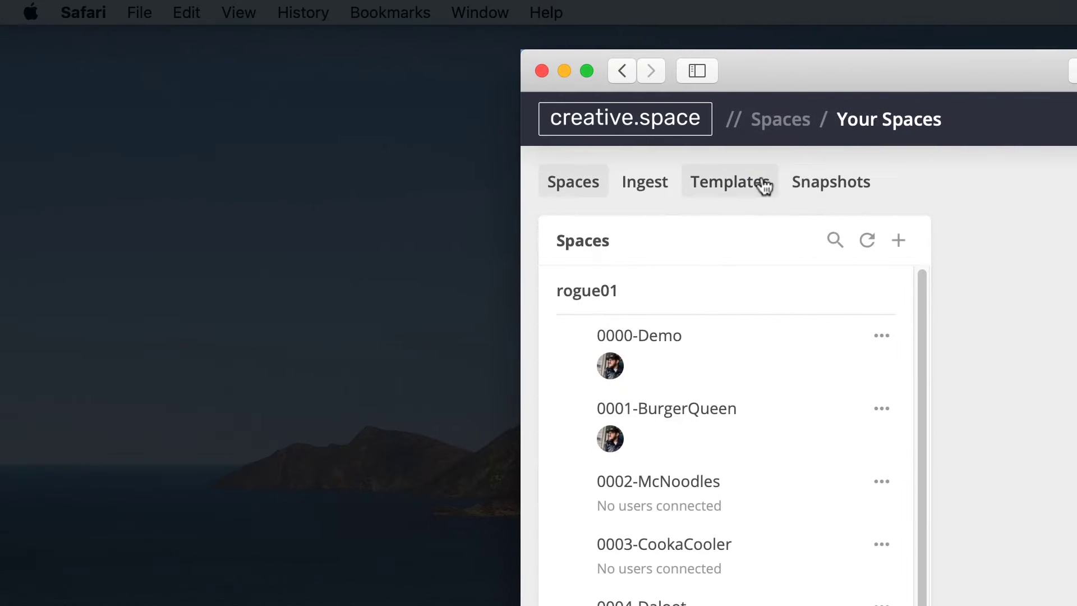
- Open the Default-Project template, expand 01_PROJECT, and review the Client ID type and Project ID 0001
{"action": "left_click", "coordinate": [762, 178]}
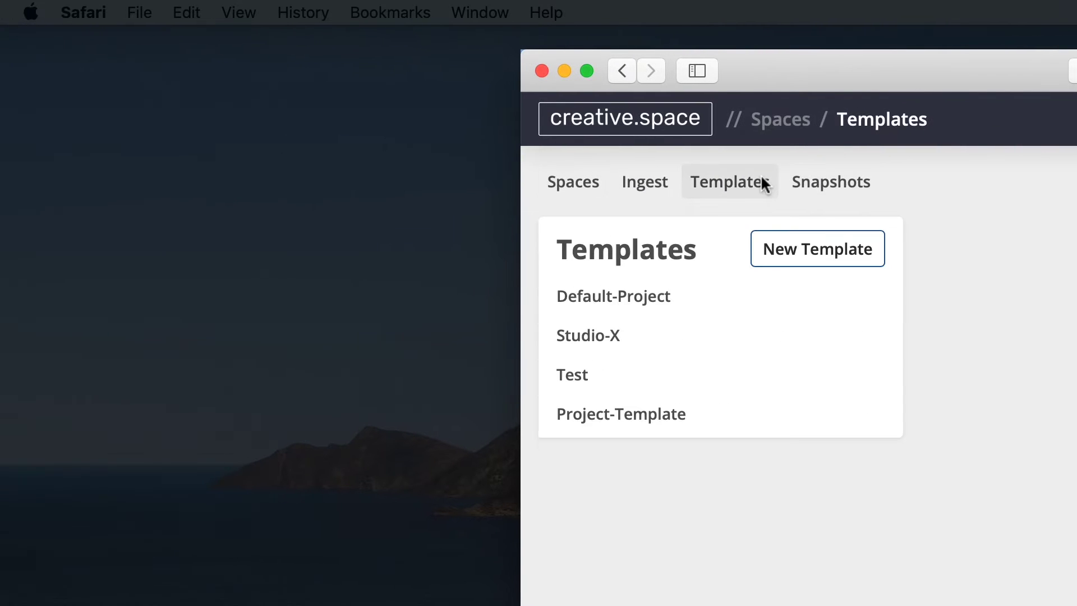
{"action": "left_click", "coordinate": [704, 296]}
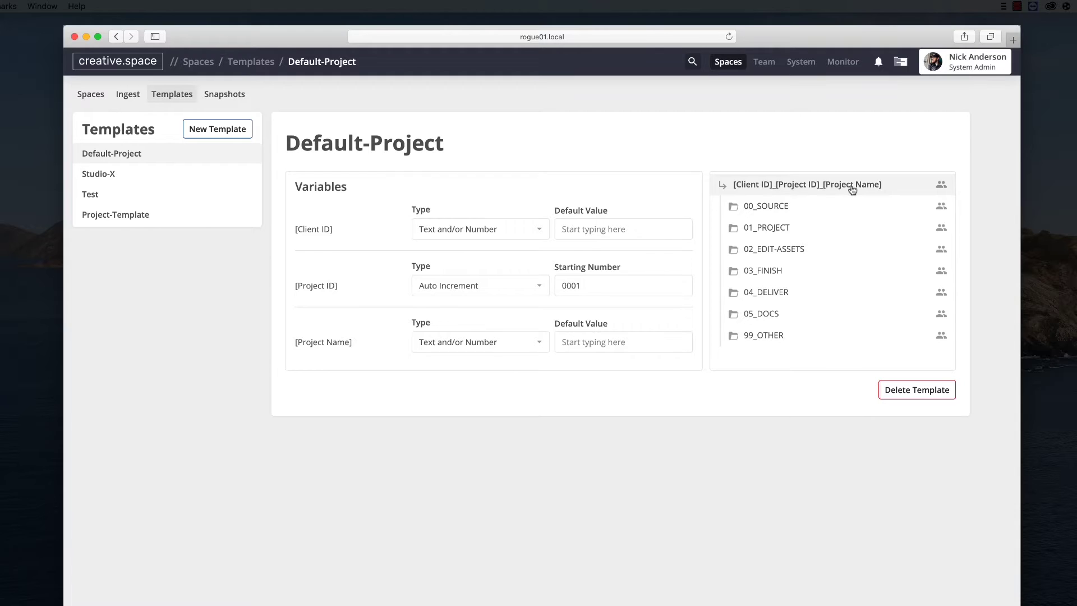
{"action": "left_click", "coordinate": [793, 228]}
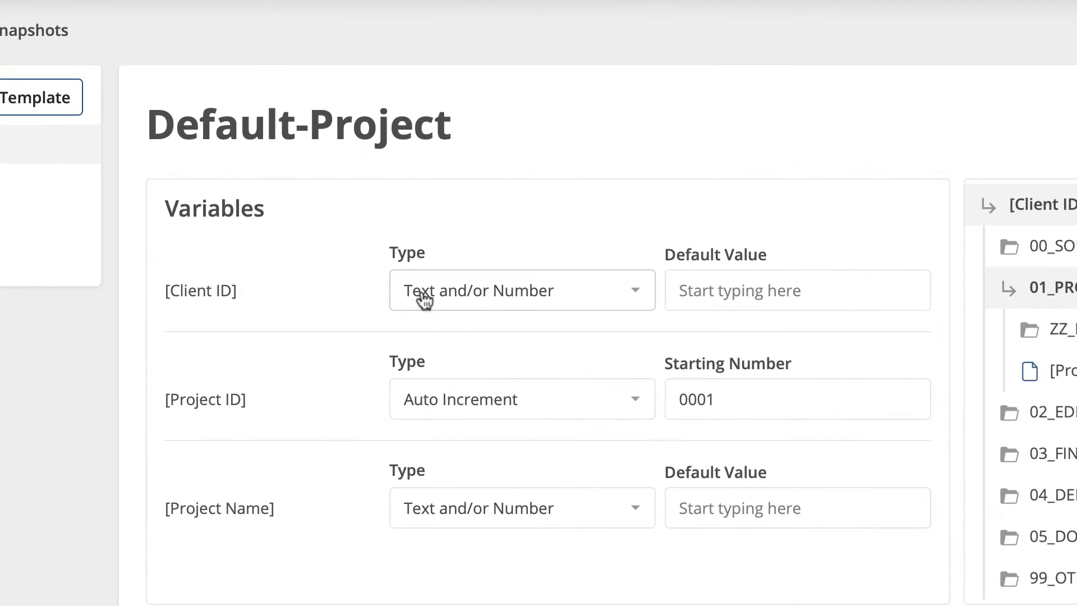
{"action": "left_click", "coordinate": [443, 230]}
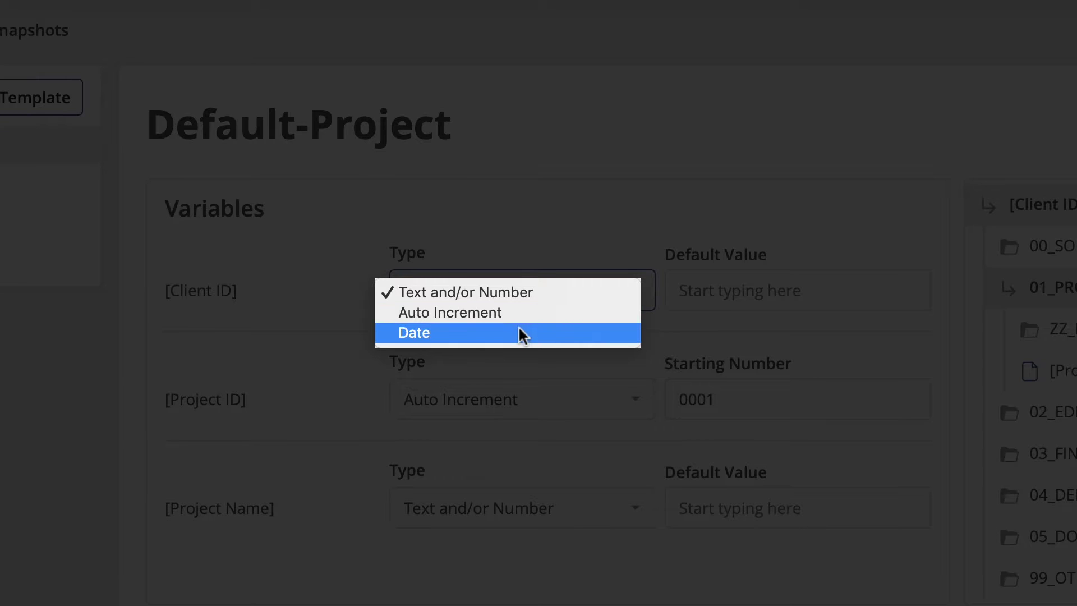
{"action": "left_click", "coordinate": [712, 221]}
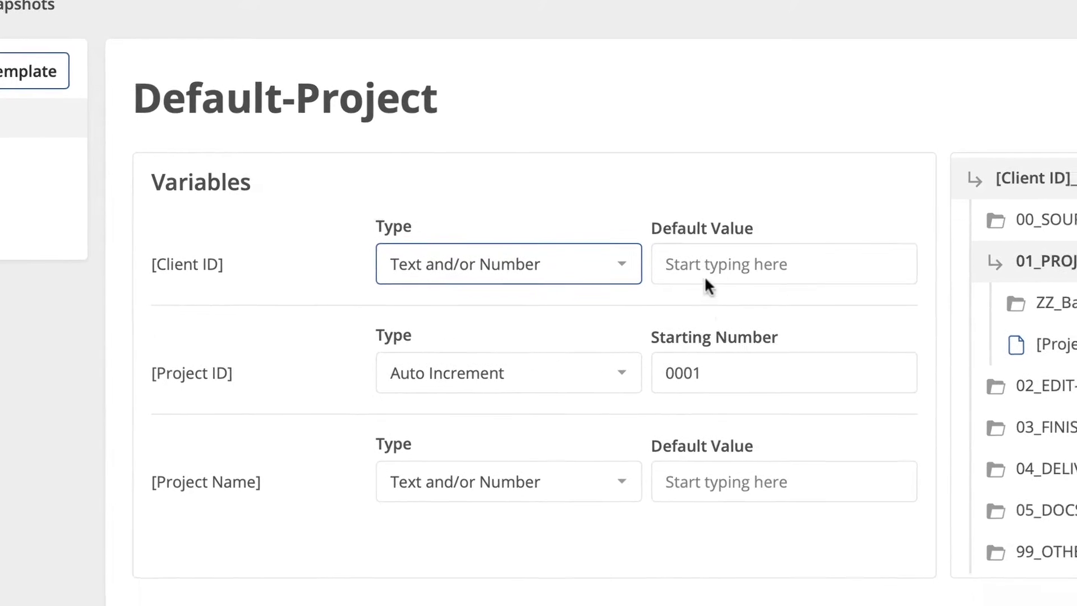
{"action": "left_click", "coordinate": [726, 377]}
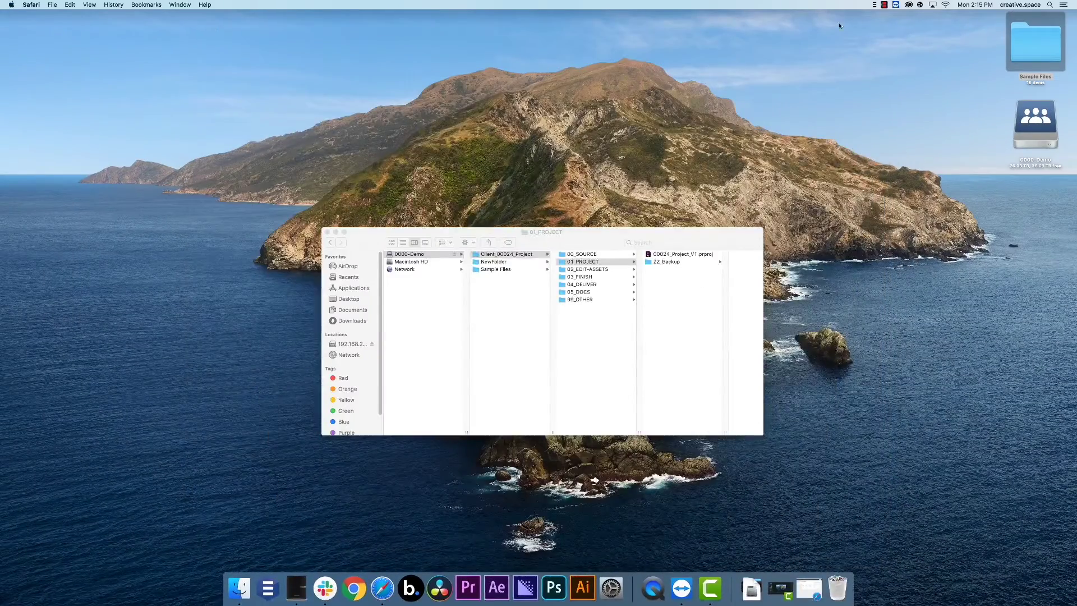
- Filter the panel for 'Whoope', bookmark BQ_4_WhooperBlack, then clear the filter
{"action": "left_click", "coordinate": [874, 5]}
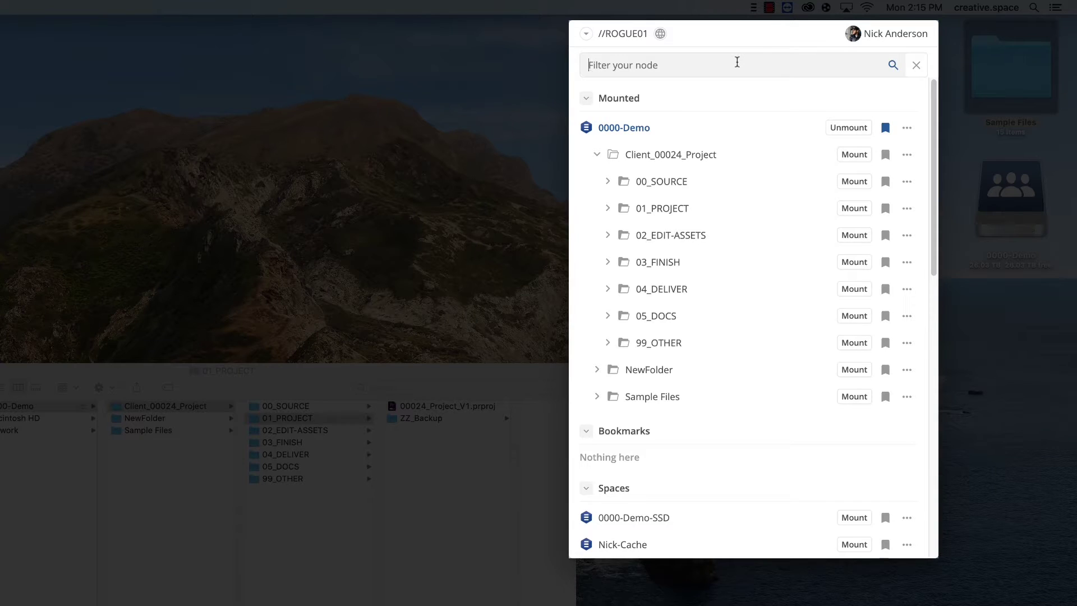
{"action": "type", "text": "Whooper"}
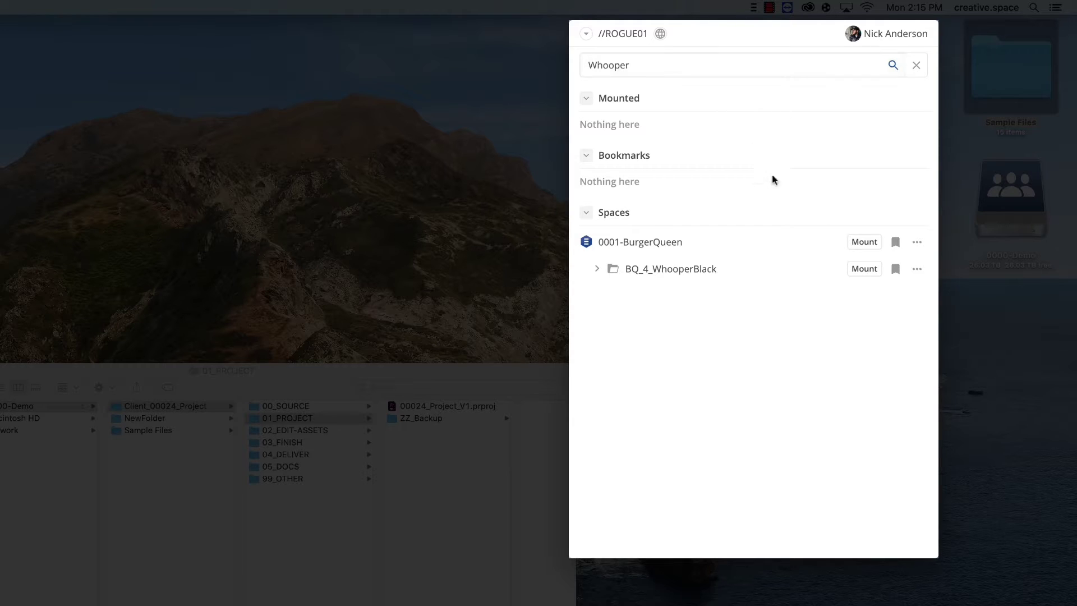
{"action": "left_click", "coordinate": [896, 271]}
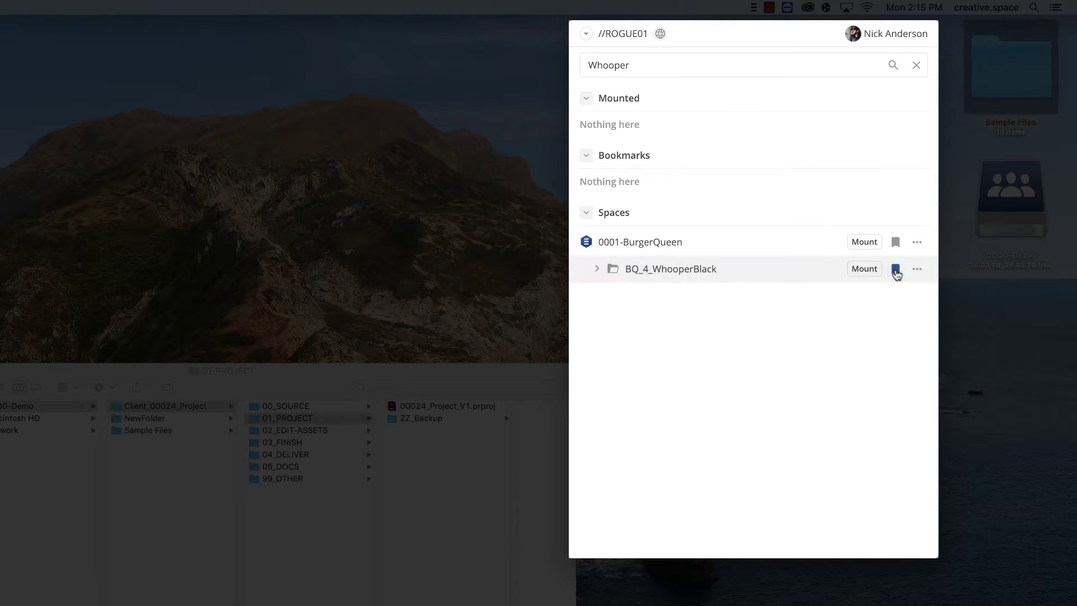
{"action": "left_click", "coordinate": [916, 66]}
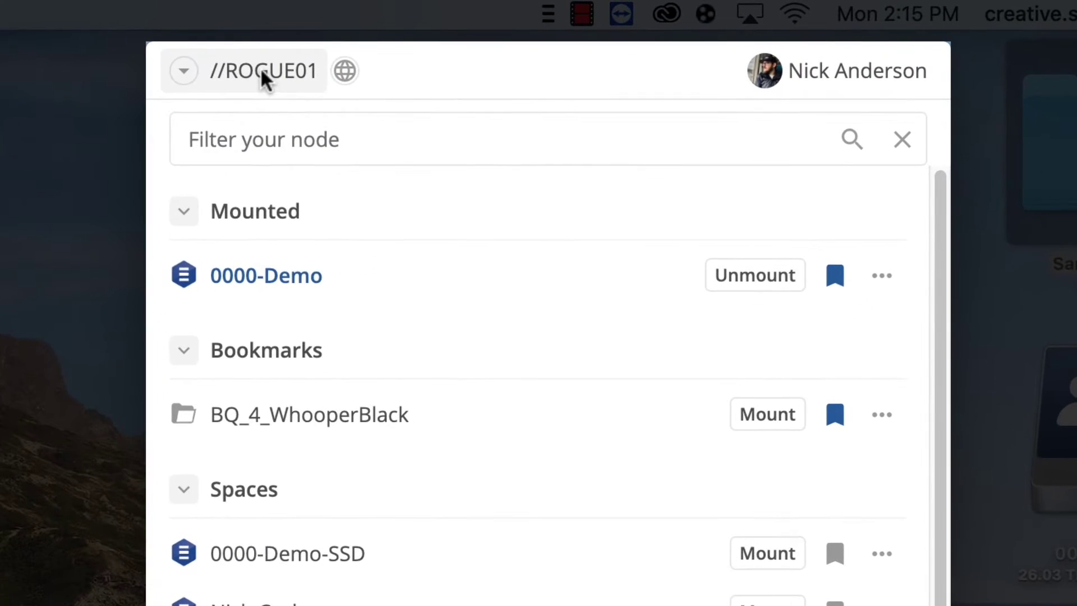
- Remove the //ROGUE01 system from the connected systems list and focus the server address field
{"action": "left_click", "coordinate": [260, 70]}
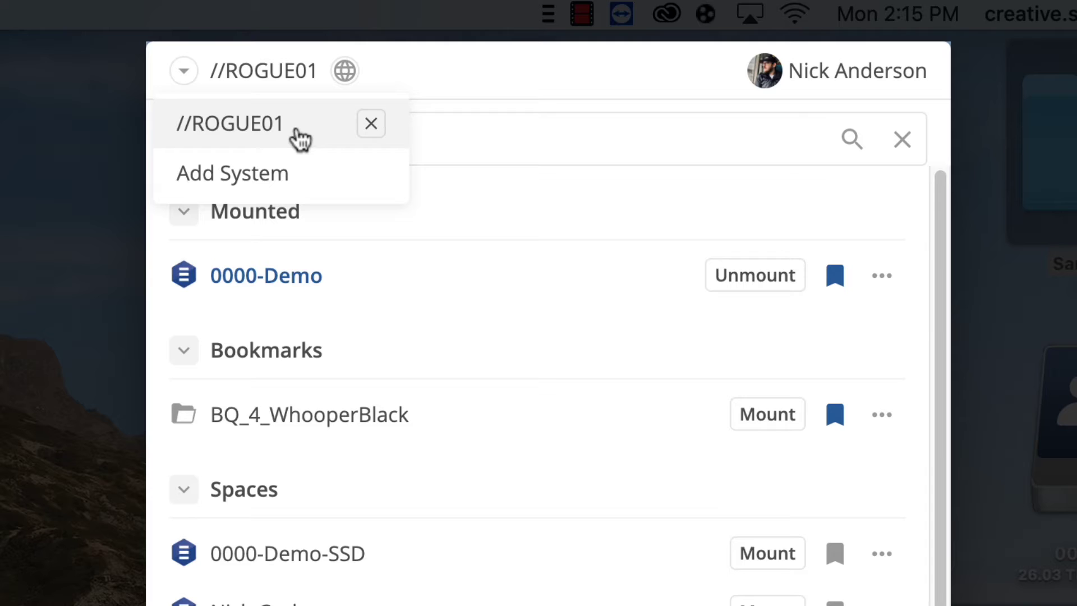
{"action": "left_click", "coordinate": [369, 131]}
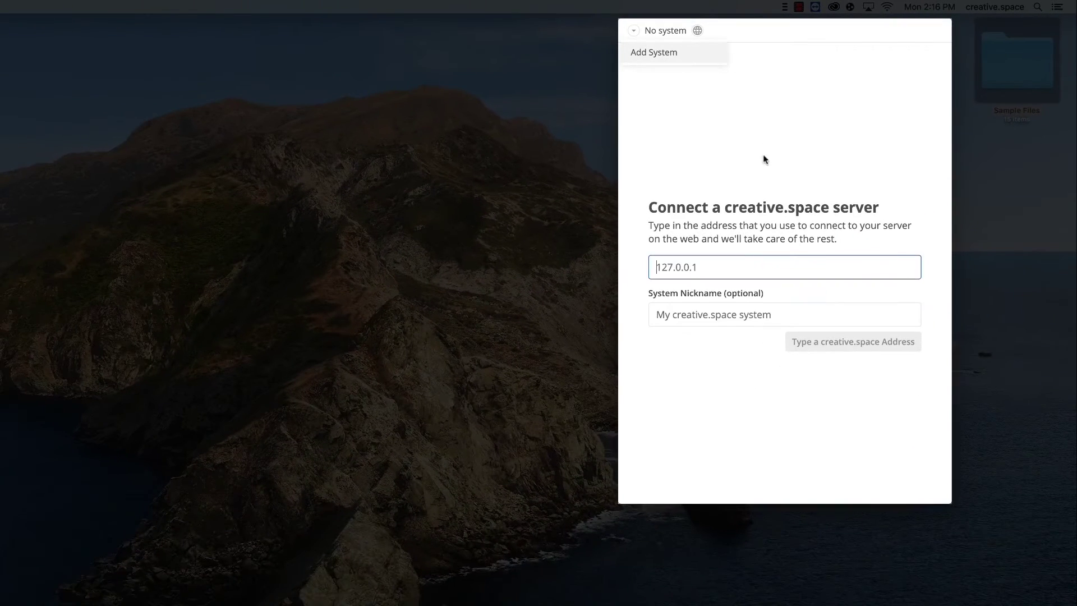
{"action": "left_click", "coordinate": [734, 266]}
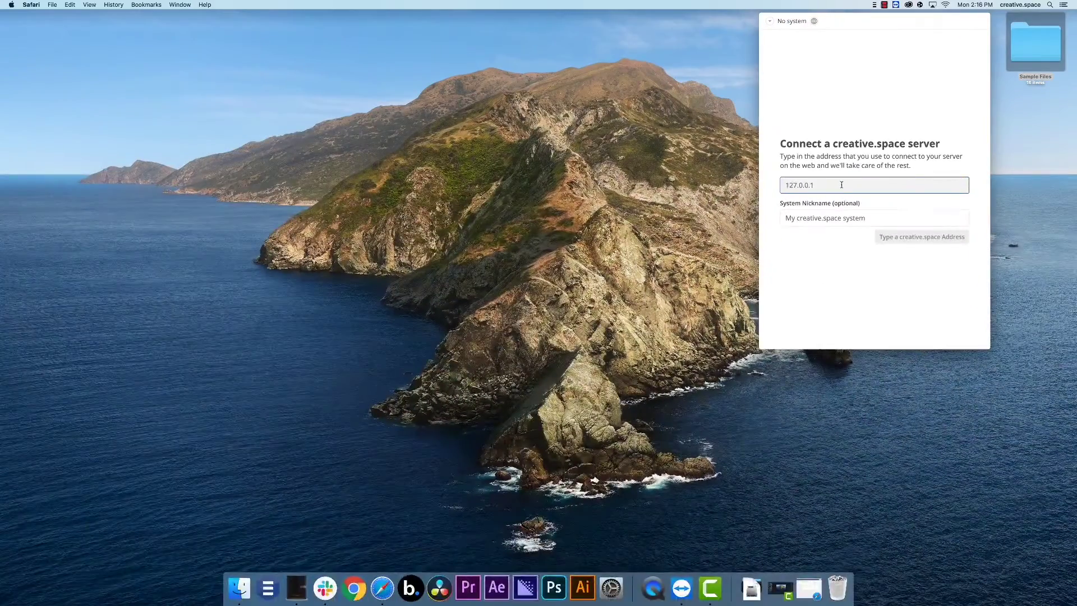
{"action": "left_click", "coordinate": [841, 184]}
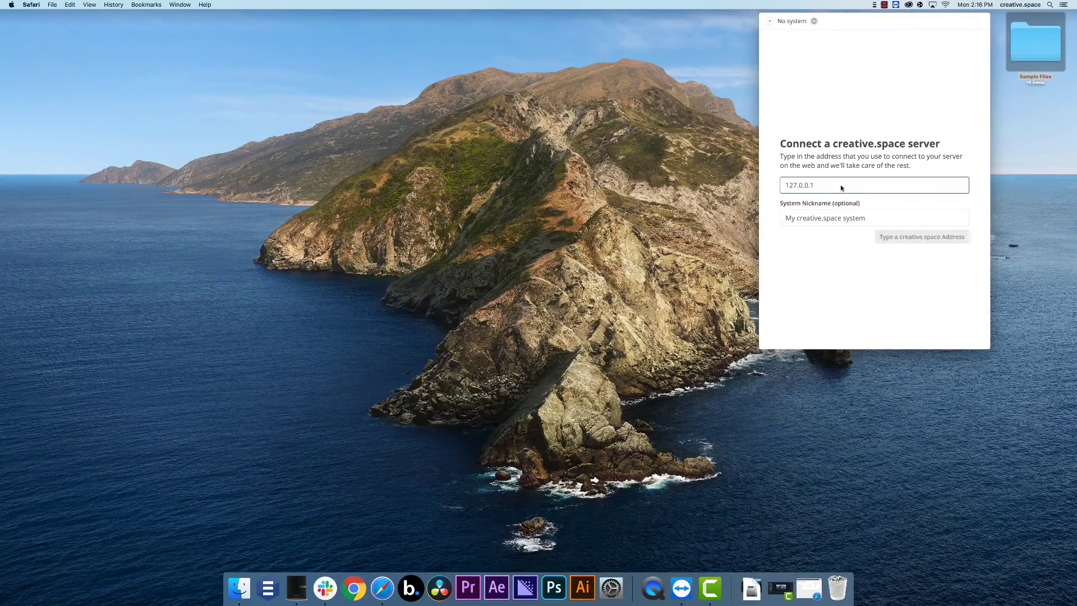
{"action": "left_click", "coordinate": [612, 587]}
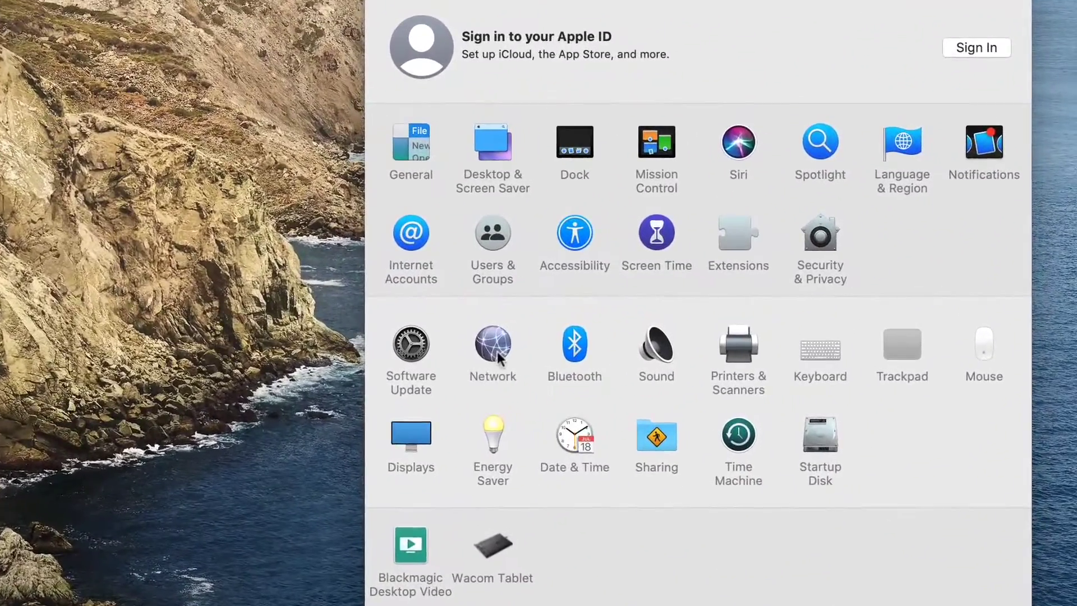
- Check Thunderbolt Port 2's manual IP 192.168.2.5 in Network settings, then return to the browser
{"action": "left_click", "coordinate": [493, 348]}
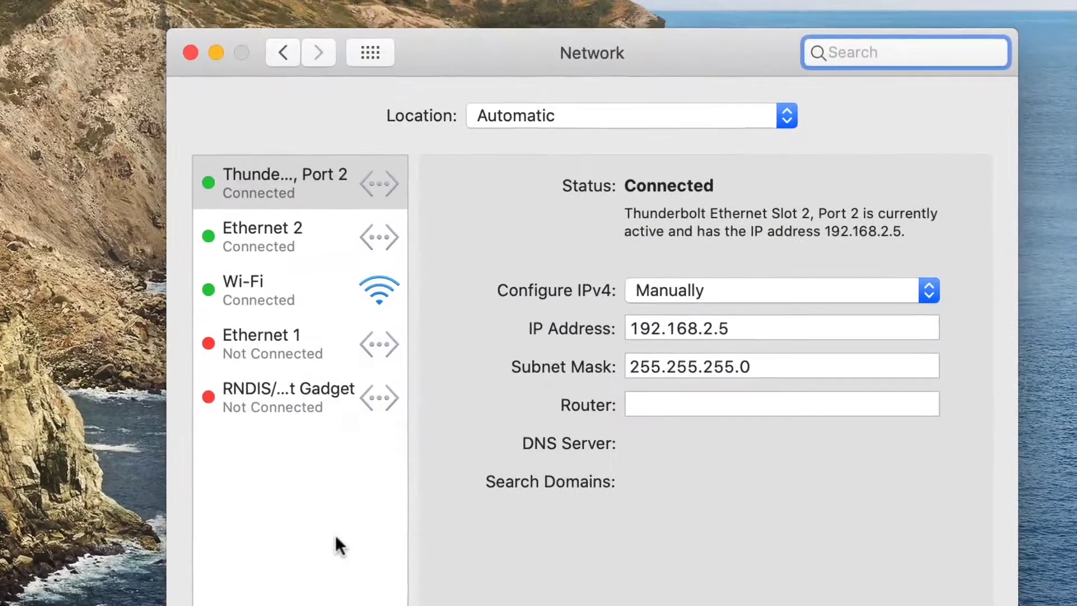
{"action": "left_click", "coordinate": [335, 175]}
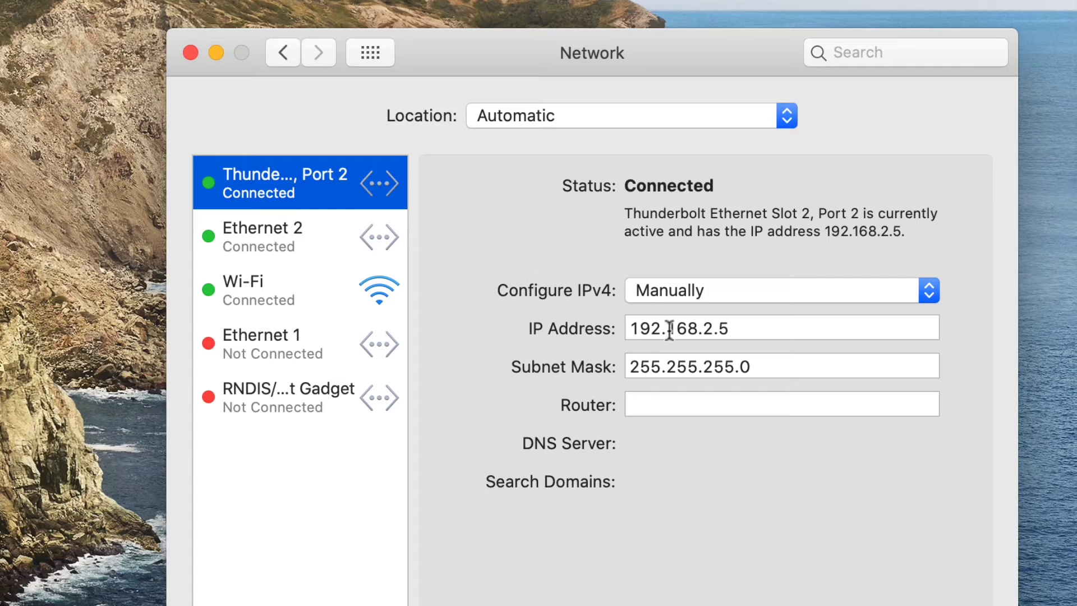
{"action": "left_click", "coordinate": [704, 327]}
{"action": "left_click_drag", "start_coordinate": [703, 327], "coordinate": [716, 328]}
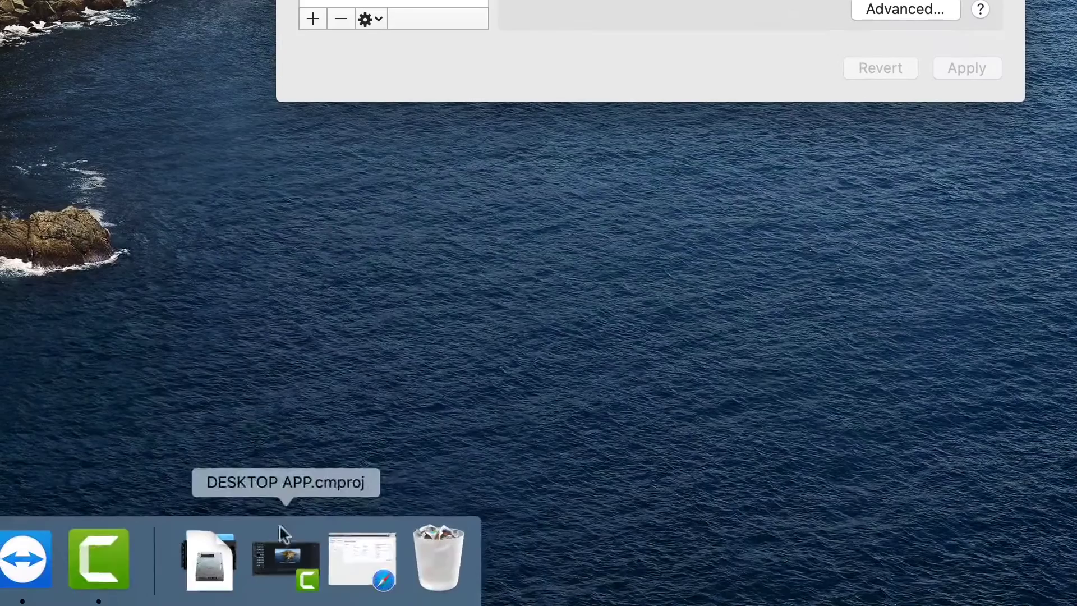
{"action": "left_click", "coordinate": [352, 553]}
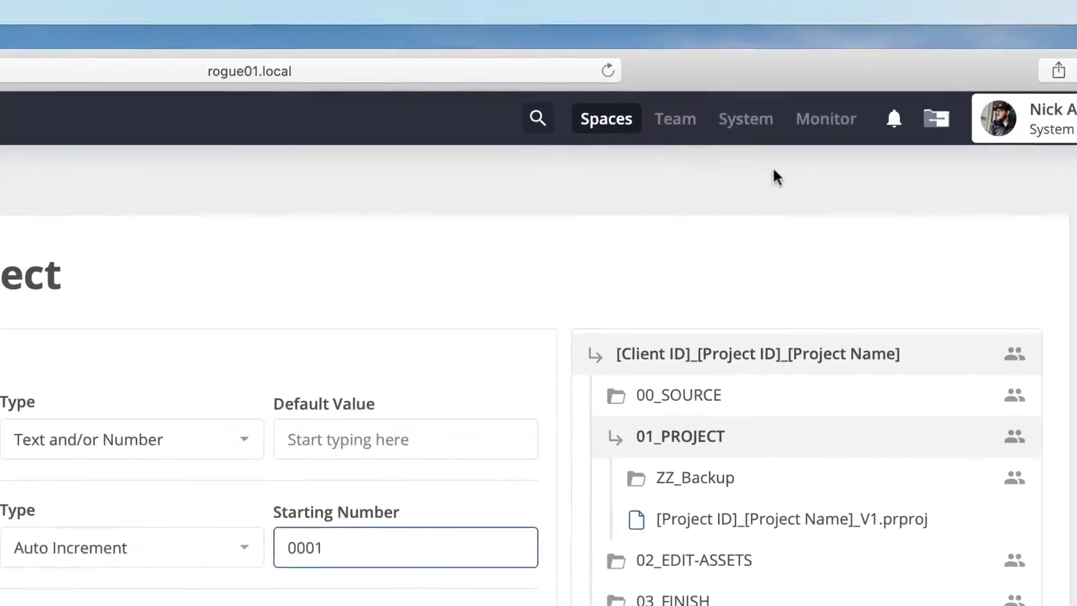
- Log in to the server's System page and select eth3's IPv4 address 192.168.2.11
{"action": "left_click", "coordinate": [729, 46]}
{"action": "key", "text": "Tab"}
{"action": "type", "text": "••••••••"}
{"action": "key", "text": "Return"}
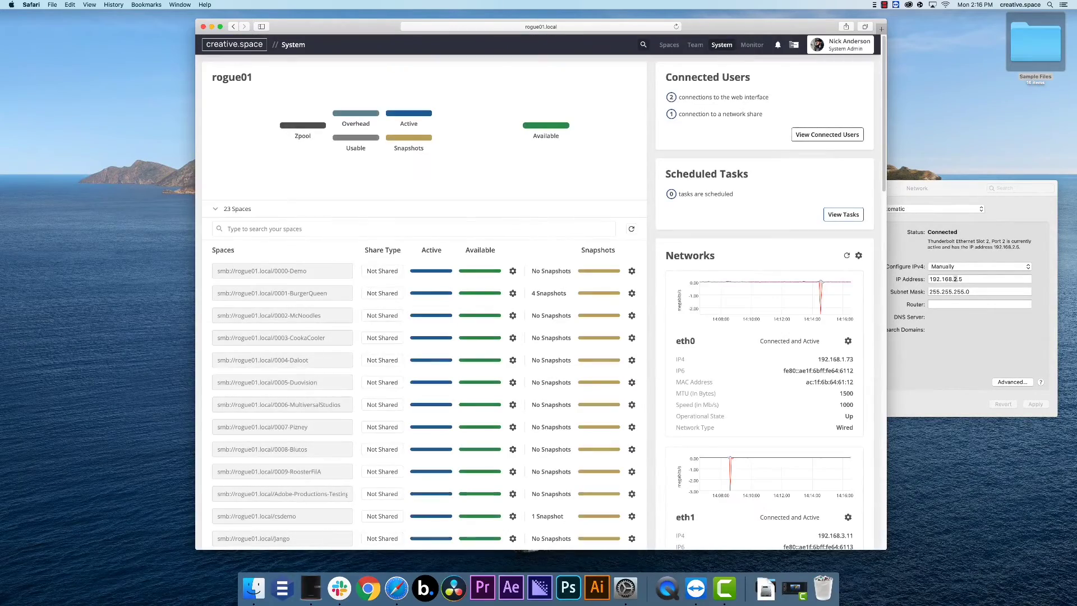
{"action": "scroll", "coordinate": [765, 156], "scroll_direction": "down", "scroll_amount": 5}
{"action": "scroll", "coordinate": [765, 159], "scroll_direction": "down", "scroll_amount": 5}
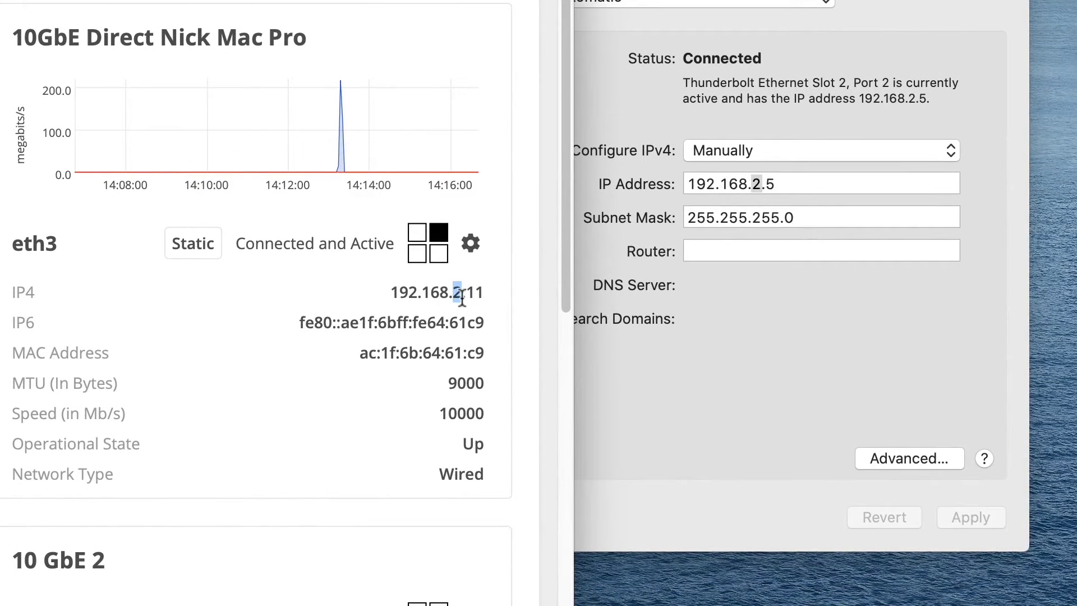
{"action": "left_click_drag", "start_coordinate": [392, 293], "coordinate": [483, 293]}
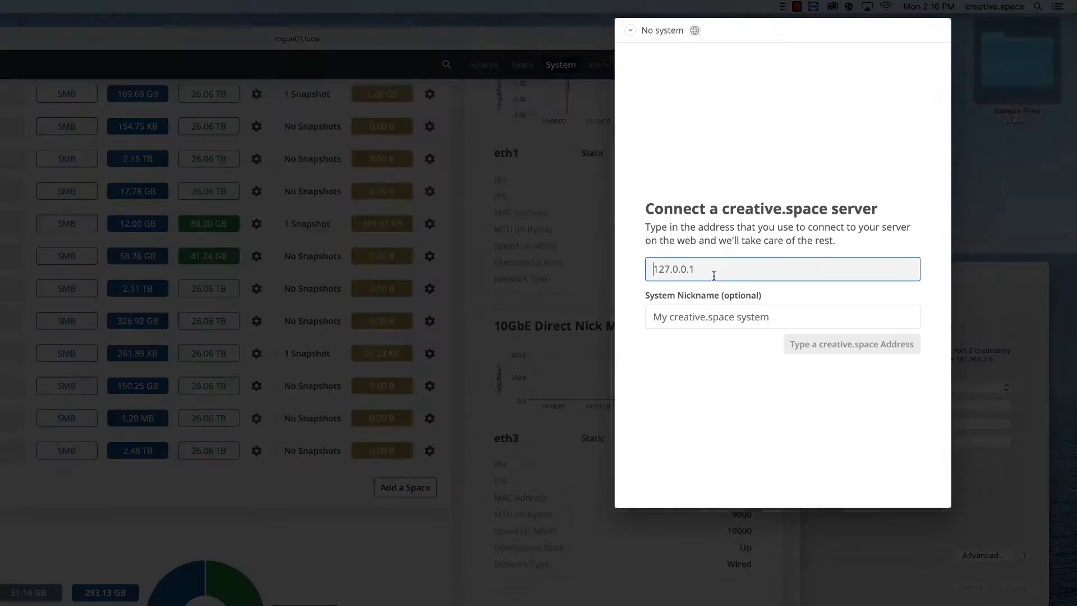
- Connect to server address 192.168.2.11 under the system nickname //ROGUE01
{"action": "type", "text": "192.168.2.11"}
{"action": "left_click", "coordinate": [714, 318]}
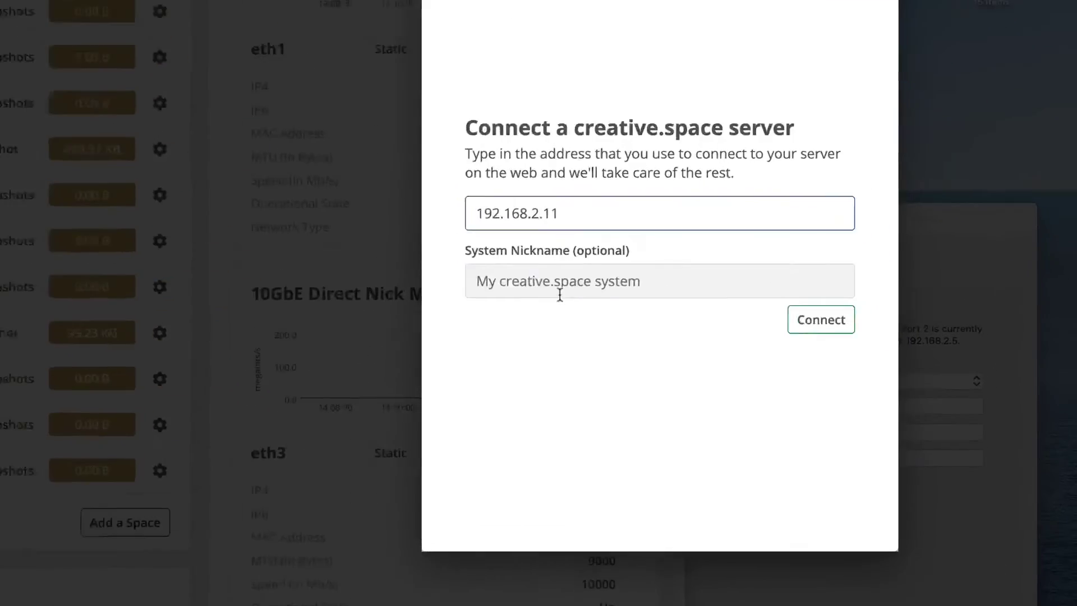
{"action": "type", "text": "//ROGUE01"}
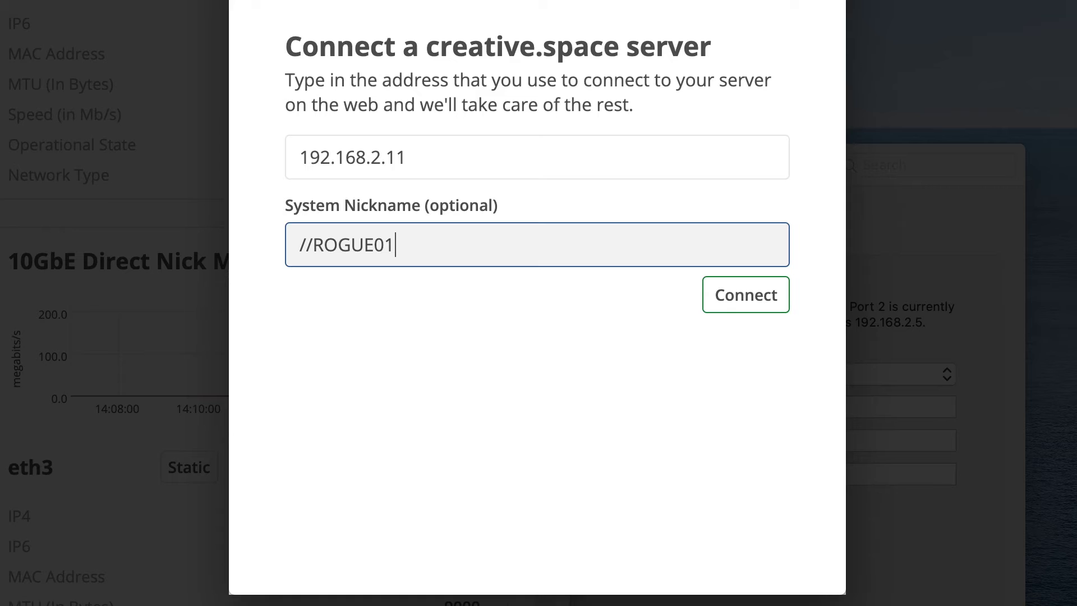
{"action": "left_click", "coordinate": [725, 308]}
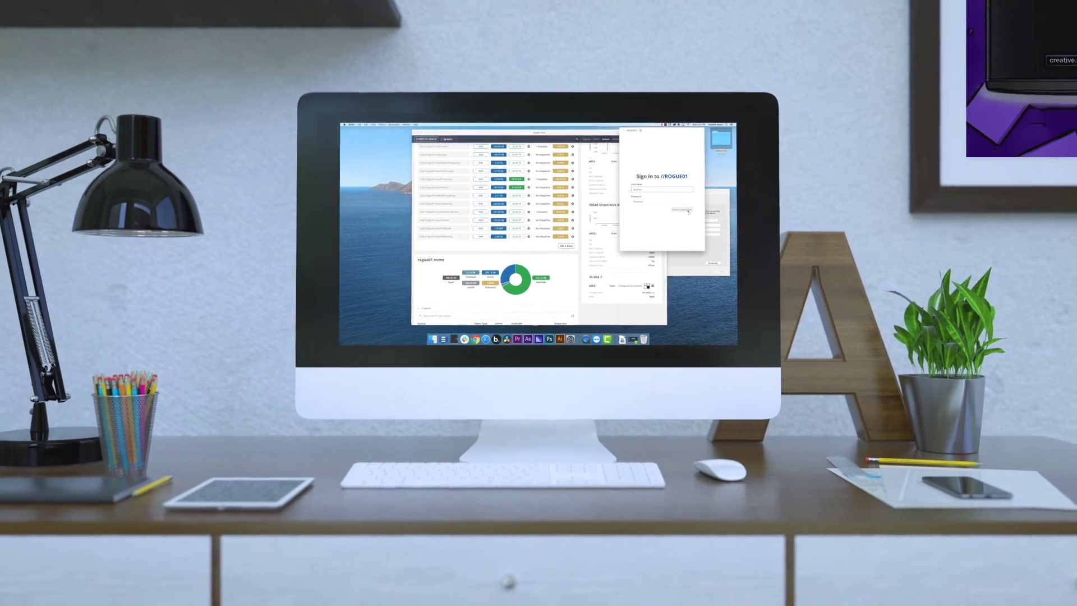
- Log in to //ROGUE01 with the account's username and password
{"action": "key", "text": "Tab"}
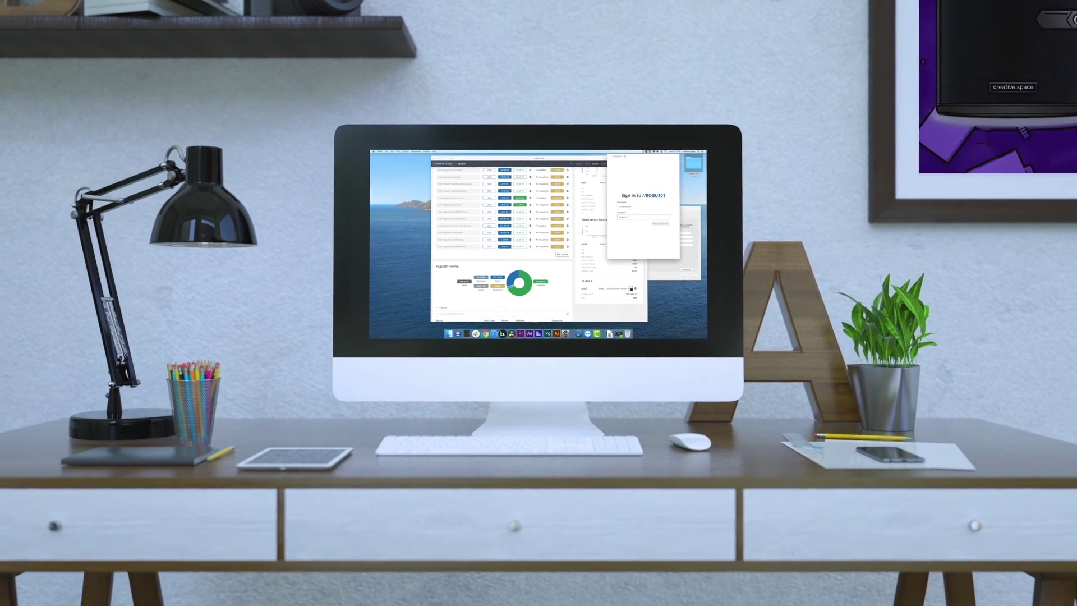
{"action": "type", "text": "••"}
{"action": "left_click", "coordinate": [664, 225]}
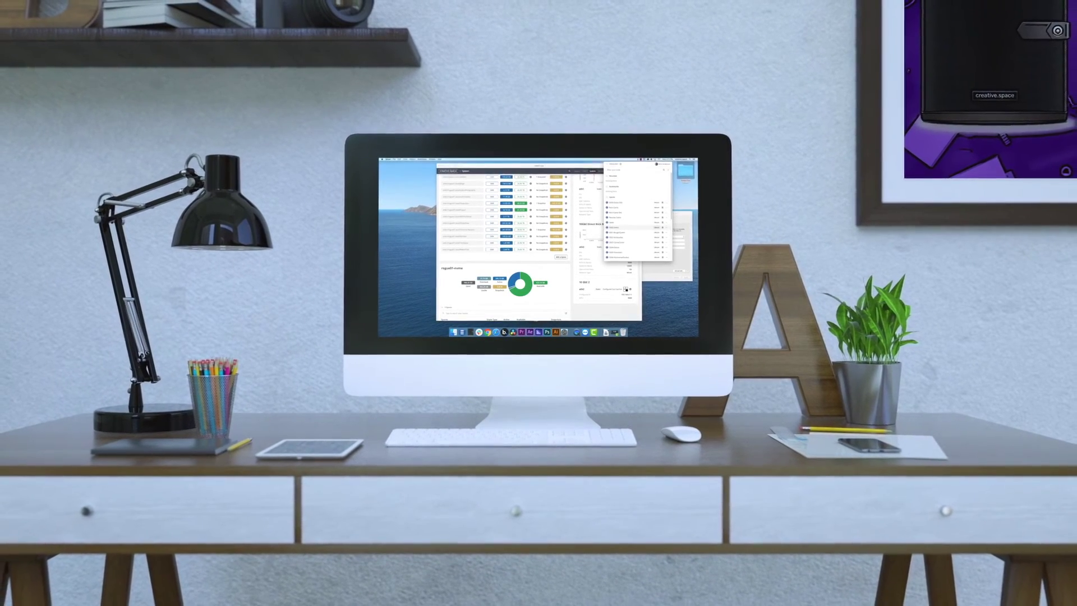